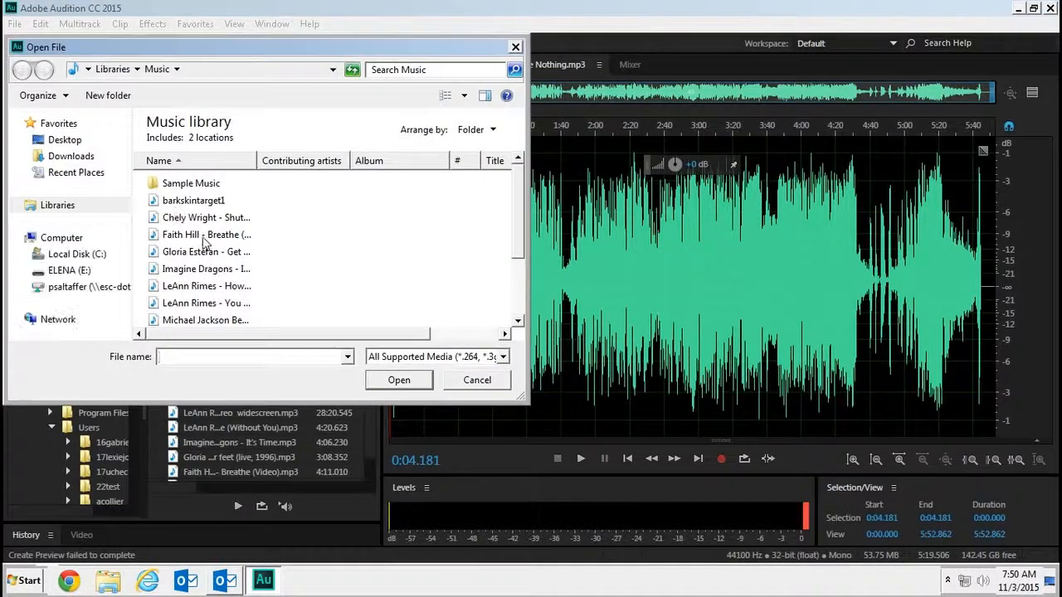
Open the audio file "Faith Hill - Breathe (Video).mp3" and play its first eight seconds
{"action": "left_click", "coordinate": [209, 236]}
{"action": "double_click", "coordinate": [210, 237]}
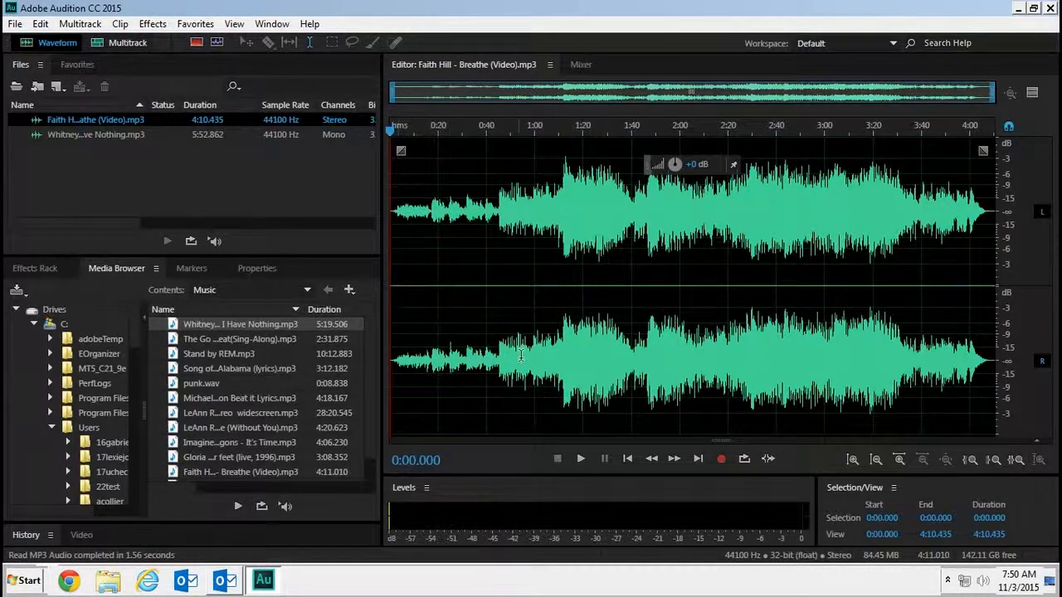
{"action": "left_click", "coordinate": [581, 461]}
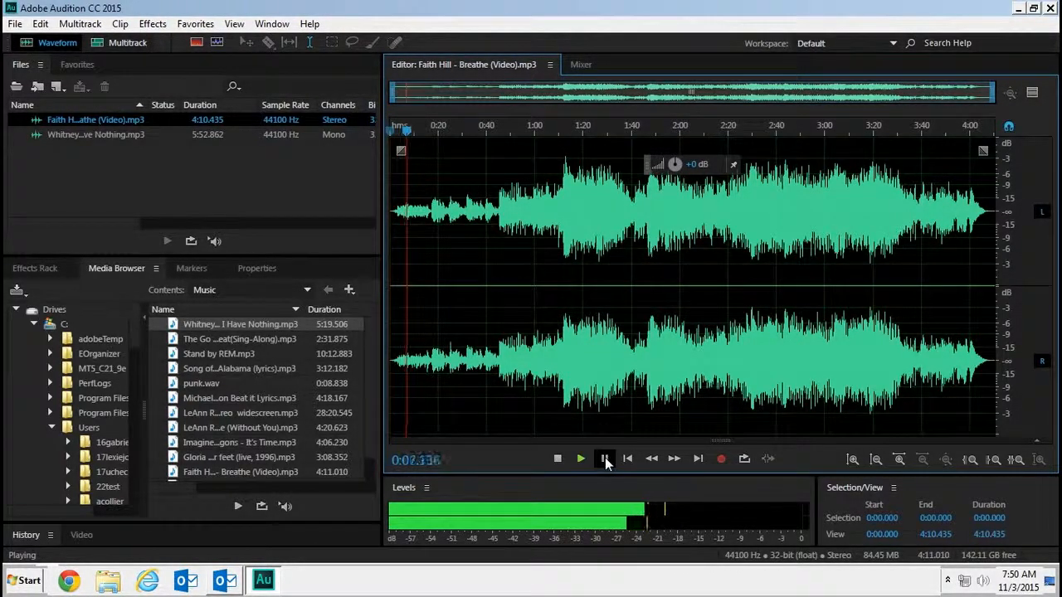
{"action": "left_click", "coordinate": [557, 460]}
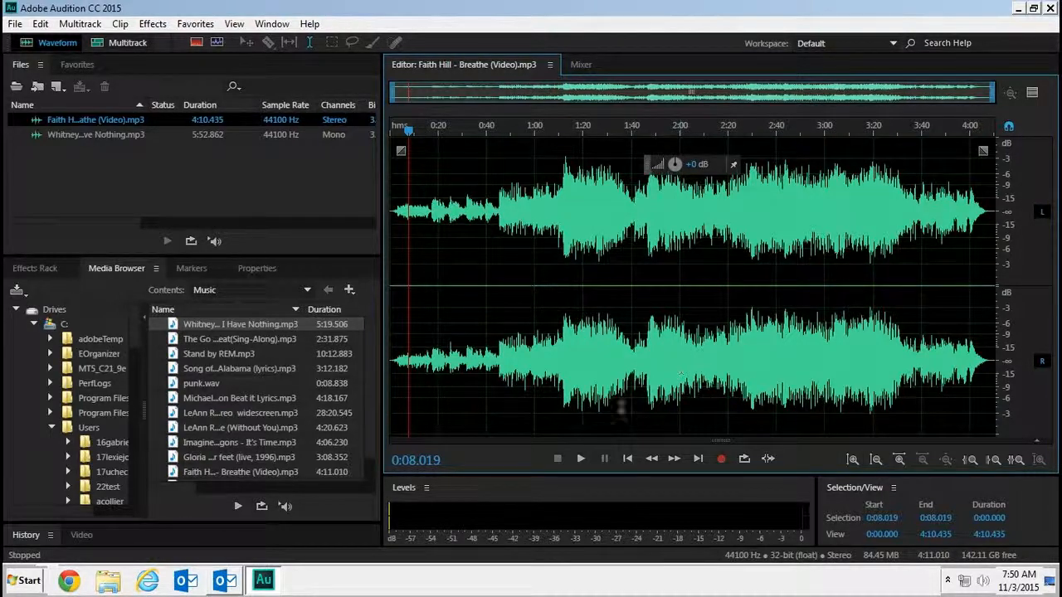
Delete the song's quiet intro, about the first 46 seconds, and everything after 0:13.518 of the remaining audio
{"action": "left_click", "coordinate": [853, 460]}
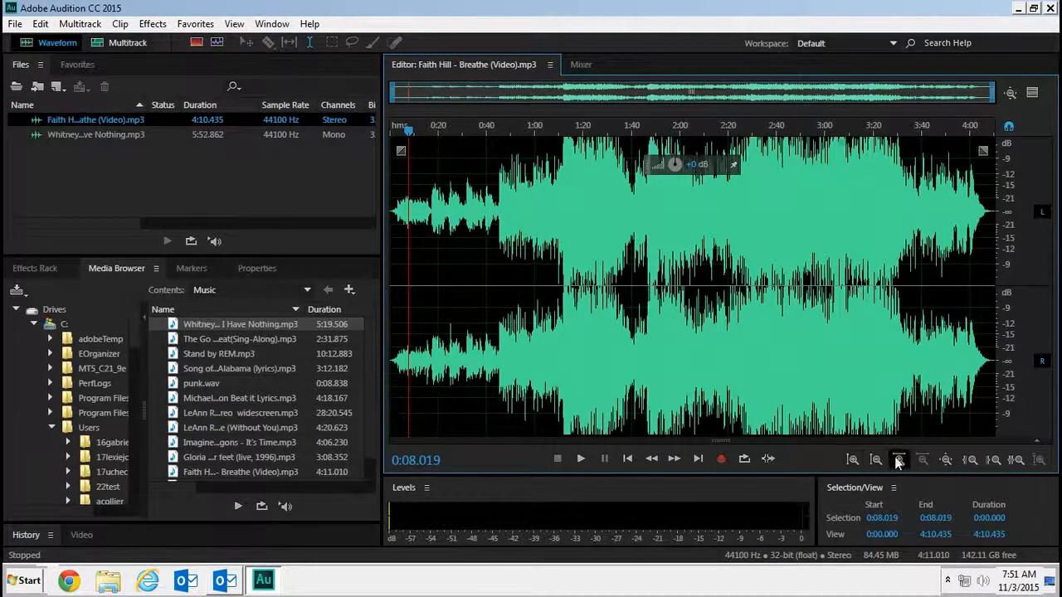
{"action": "left_click", "coordinate": [898, 460]}
{"action": "left_click", "coordinate": [898, 460]}
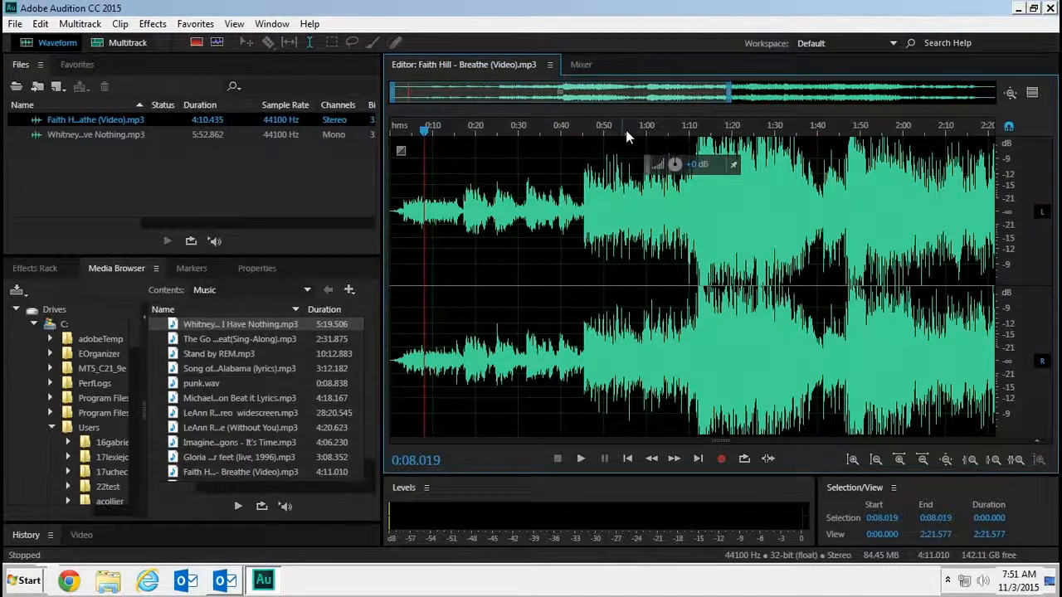
{"action": "left_click", "coordinate": [900, 460]}
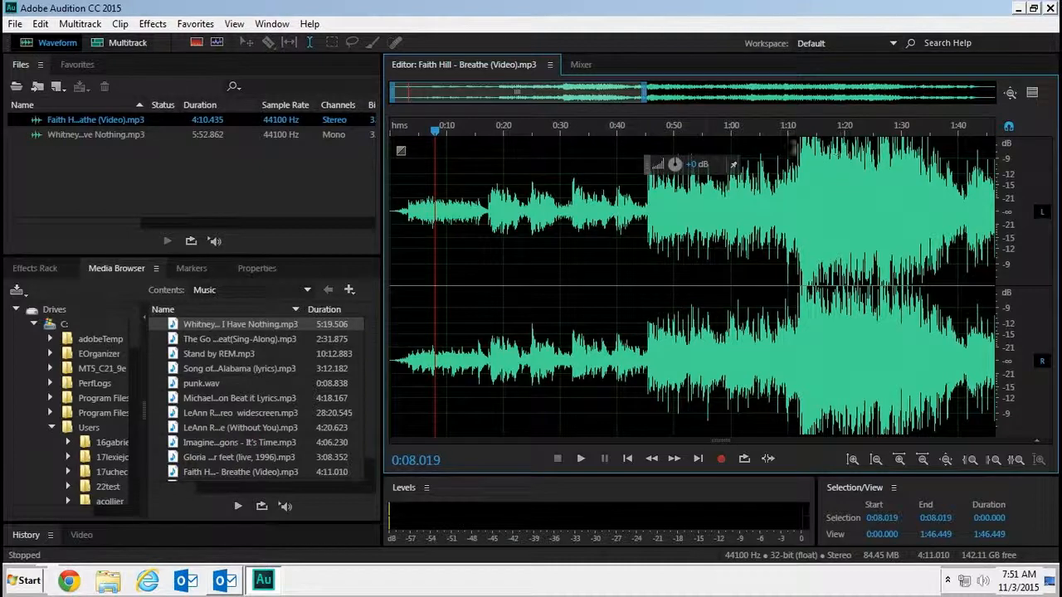
{"action": "left_click", "coordinate": [900, 459]}
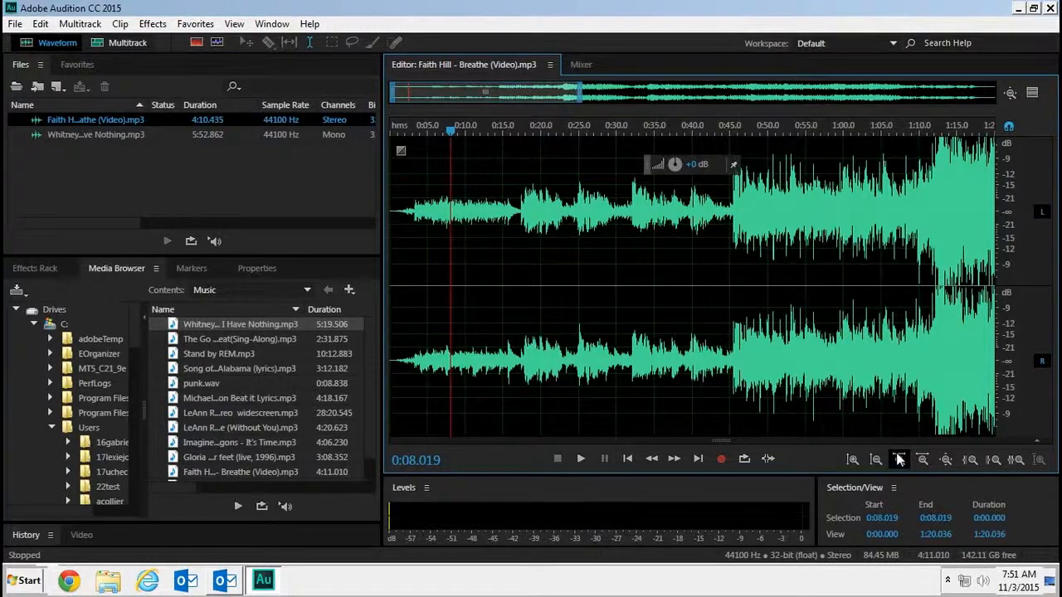
{"action": "left_click", "coordinate": [901, 459]}
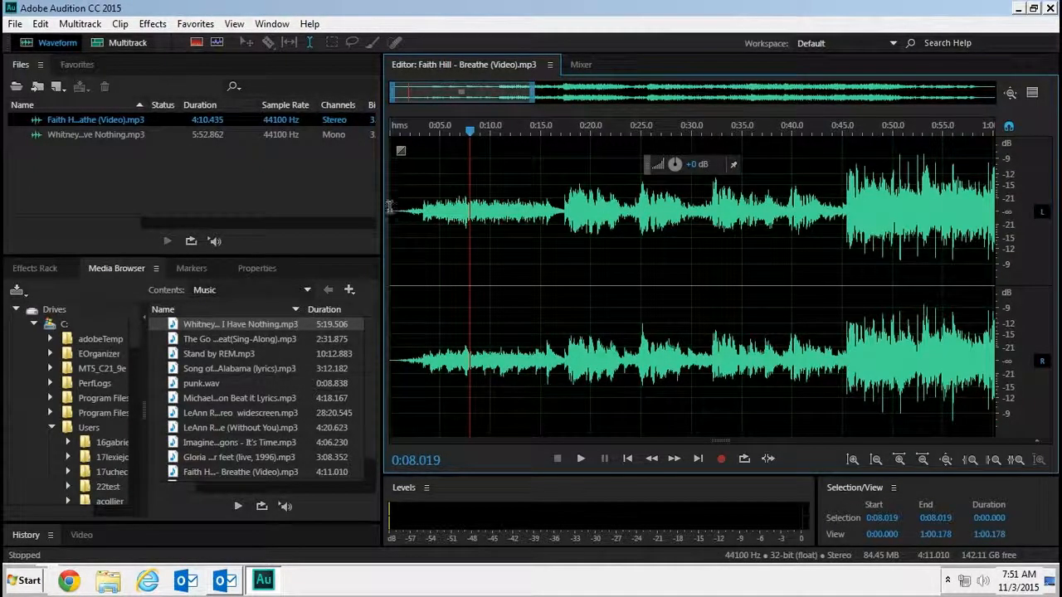
{"action": "left_click_drag", "start_coordinate": [390, 170], "coordinate": [849, 220]}
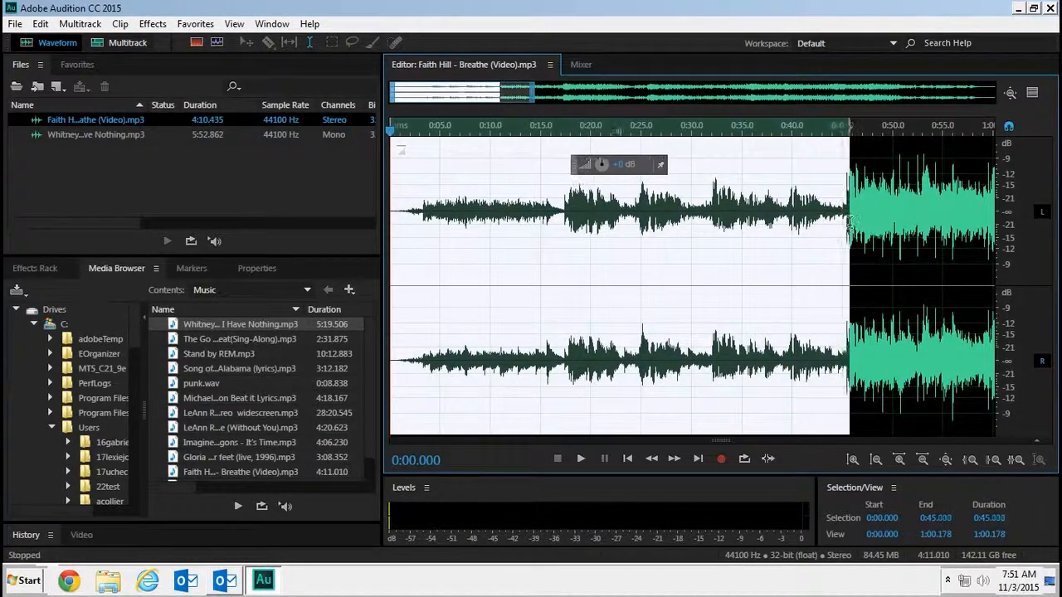
{"action": "key", "text": "Delete"}
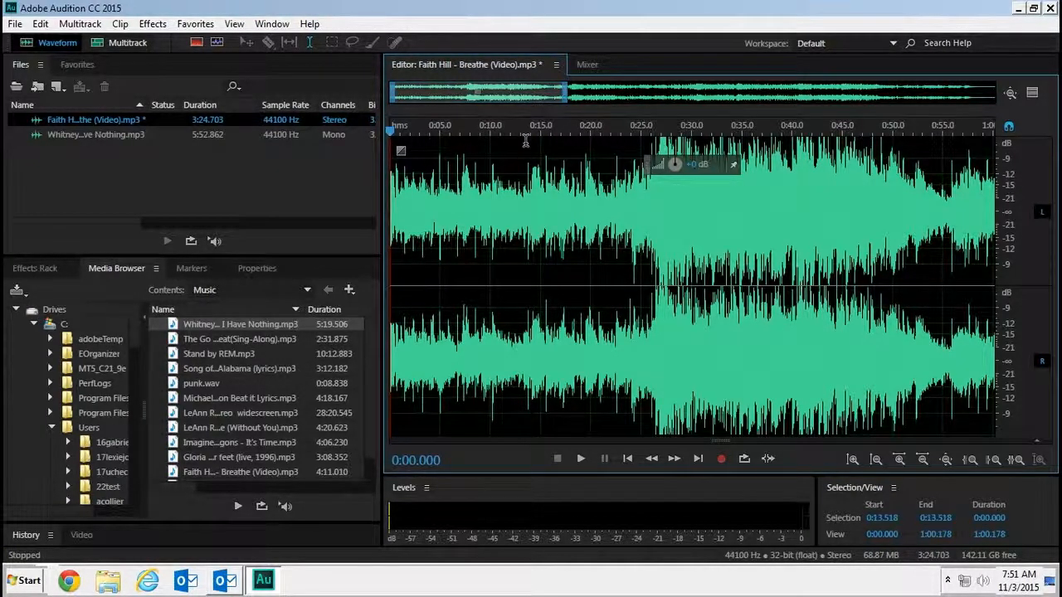
{"action": "left_click_drag", "start_coordinate": [526, 249], "coordinate": [1047, 164]}
{"action": "key", "text": "Delete"}
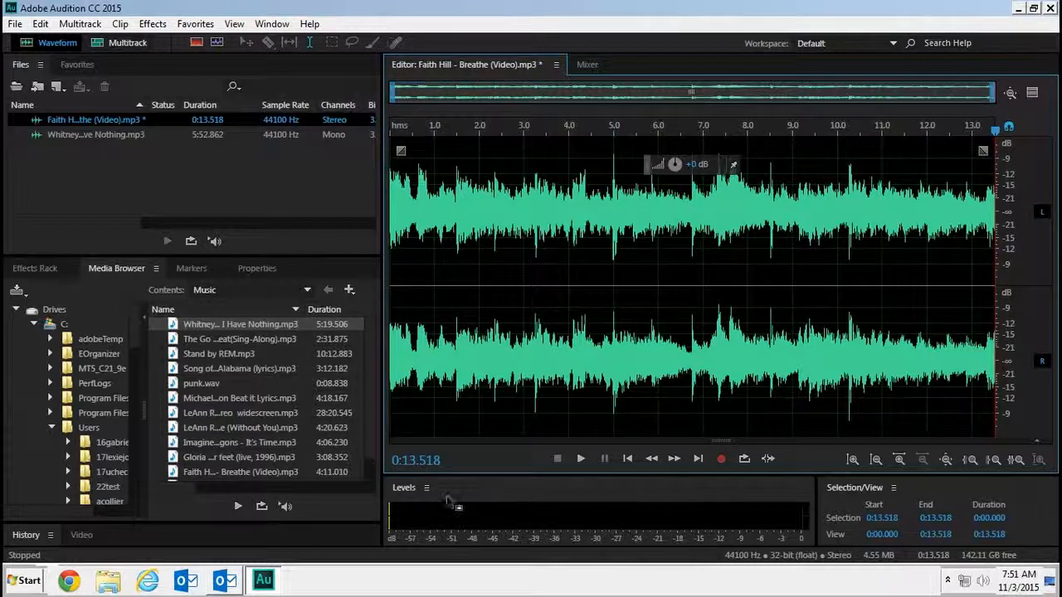
Open the Stretch and Pitch effect for the trimmed clip, set the stretch to 50%, and start a preview
{"action": "left_click", "coordinate": [156, 25]}
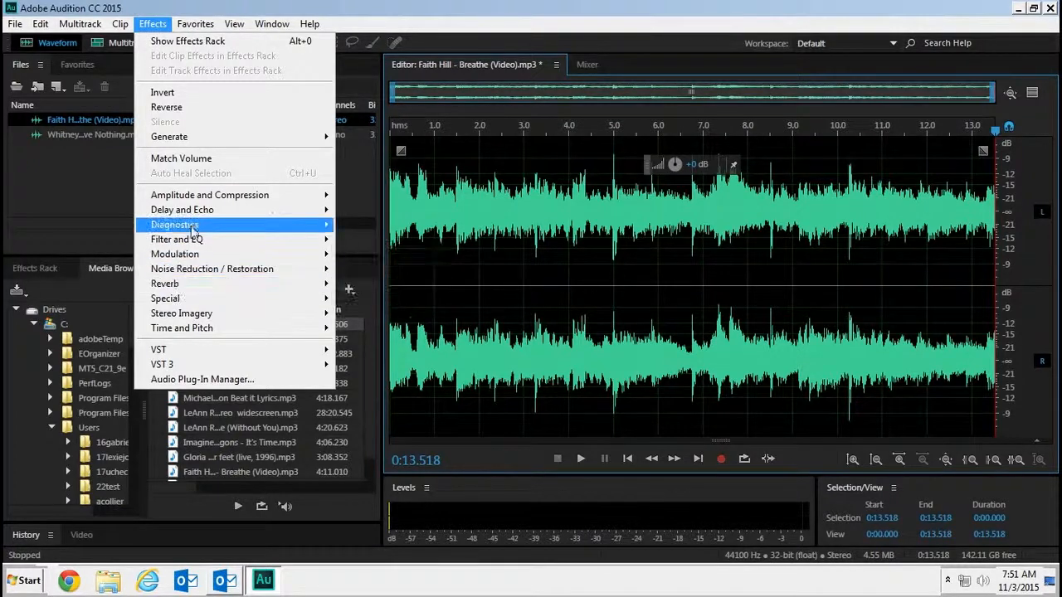
{"action": "mouse_move", "coordinate": [195, 330]}
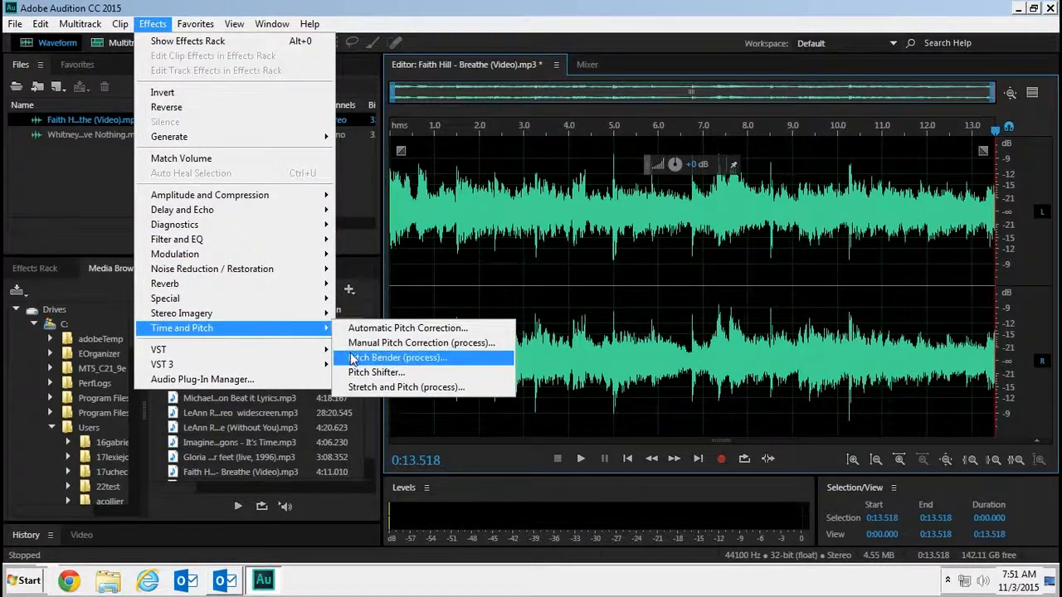
{"action": "left_click", "coordinate": [376, 390]}
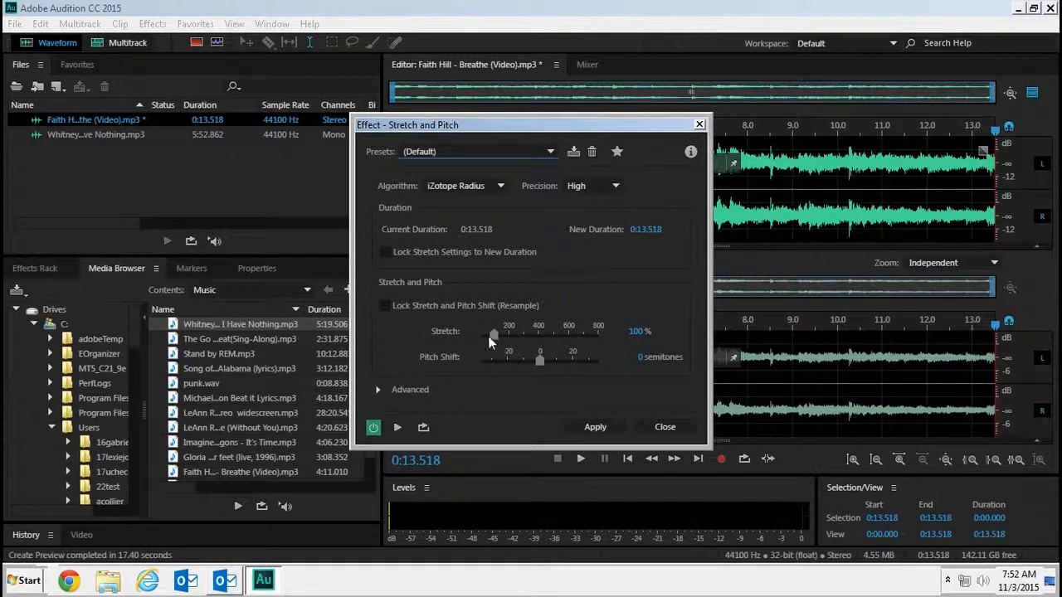
{"action": "left_click", "coordinate": [639, 334]}
{"action": "left_click", "coordinate": [638, 333]}
{"action": "type", "text": "50"}
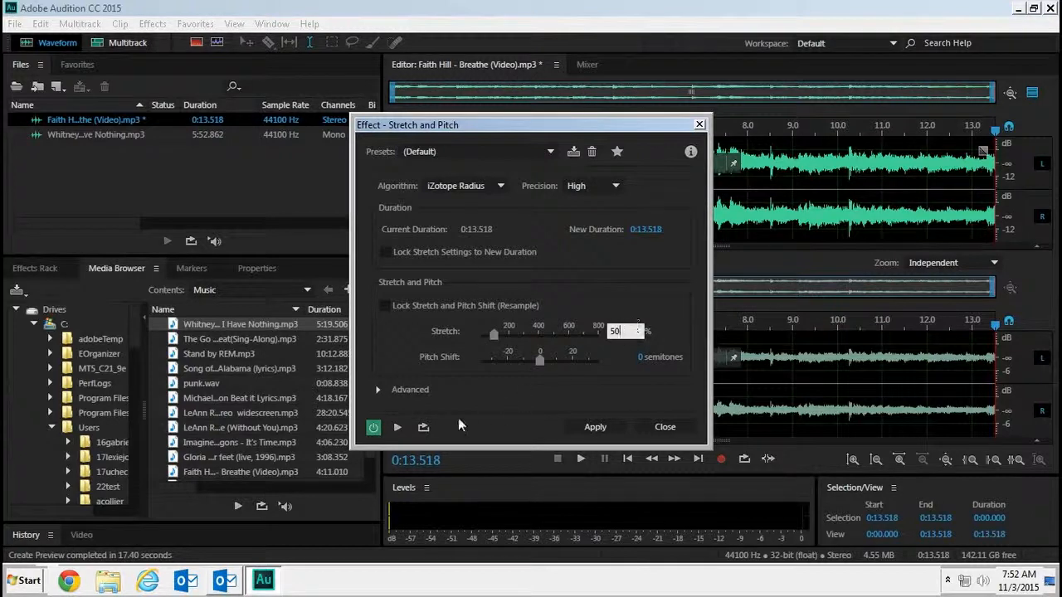
{"action": "left_click", "coordinate": [398, 427]}
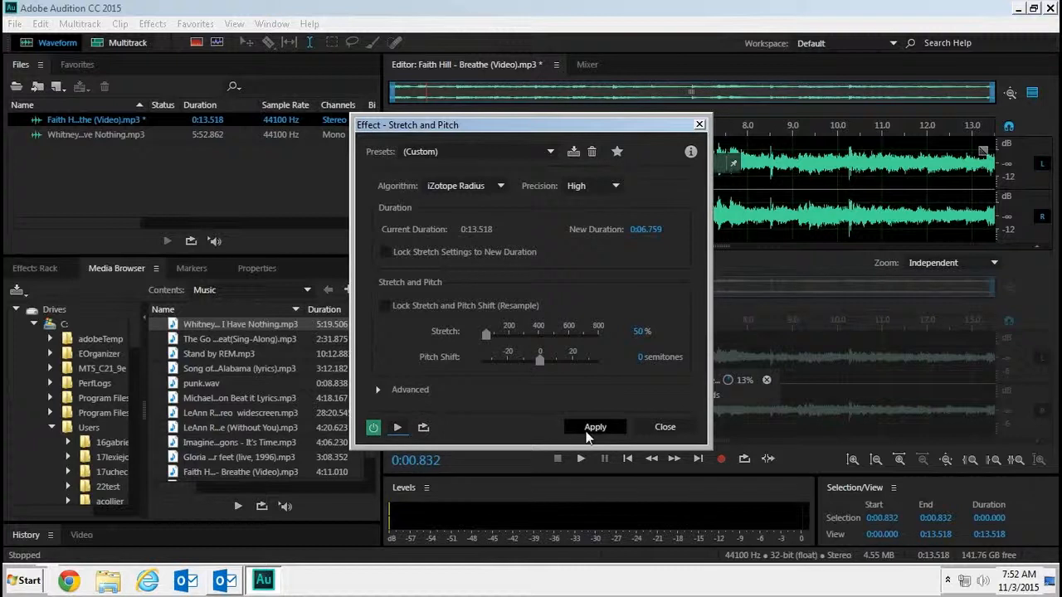
Move the Stretch and Pitch window clear of the waveforms and preview the stretched audio
{"action": "left_click_drag", "start_coordinate": [531, 125], "coordinate": [184, 190]}
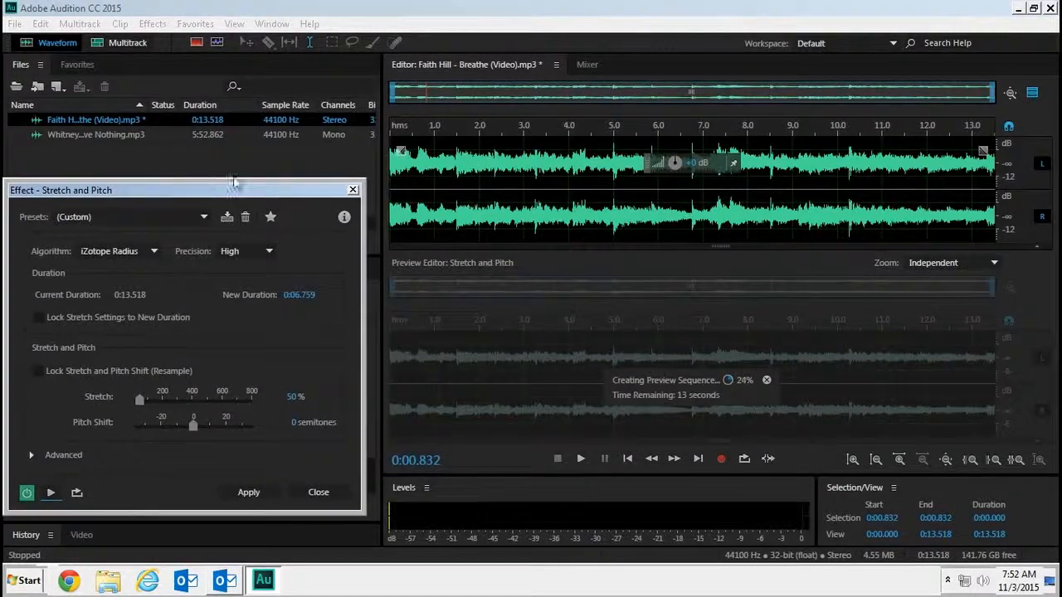
{"action": "left_click", "coordinate": [725, 230]}
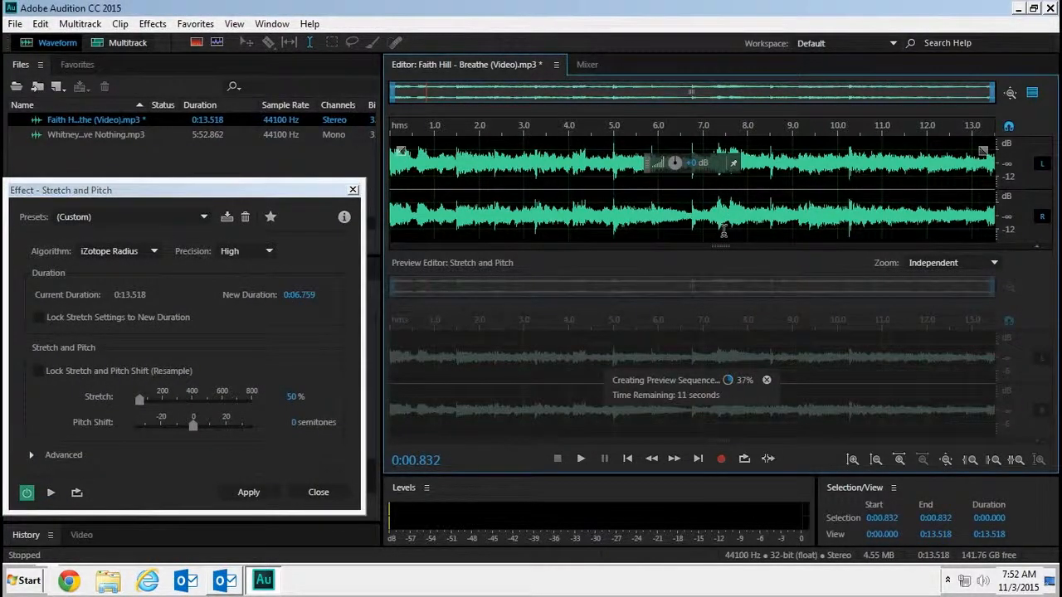
{"action": "left_click", "coordinate": [50, 493]}
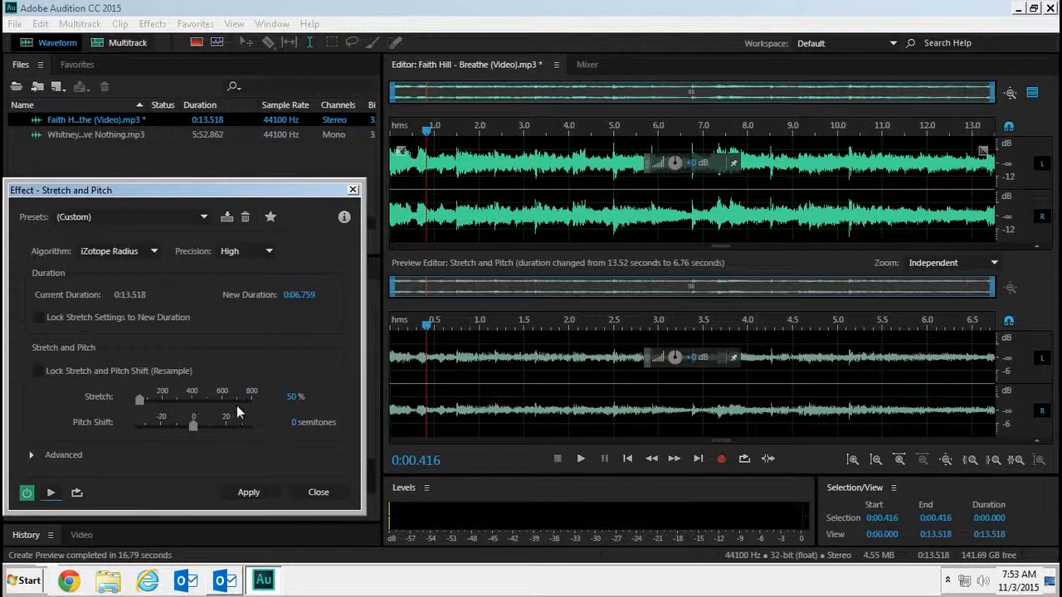
Set the stretch to 200%, listen to the preview, and stop it
{"action": "left_click", "coordinate": [289, 398]}
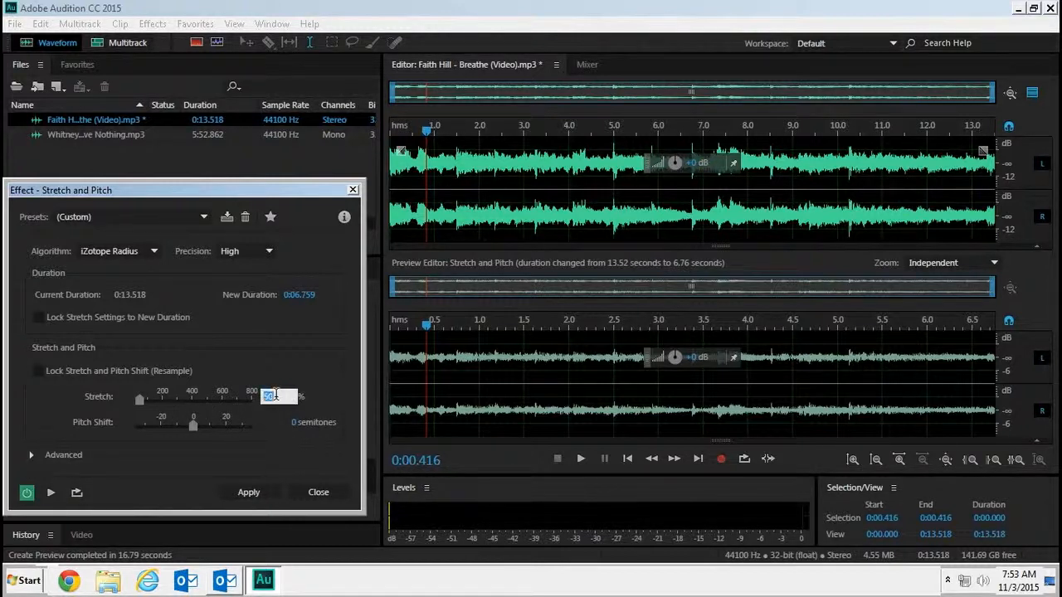
{"action": "type", "text": "200"}
{"action": "left_click", "coordinate": [53, 491]}
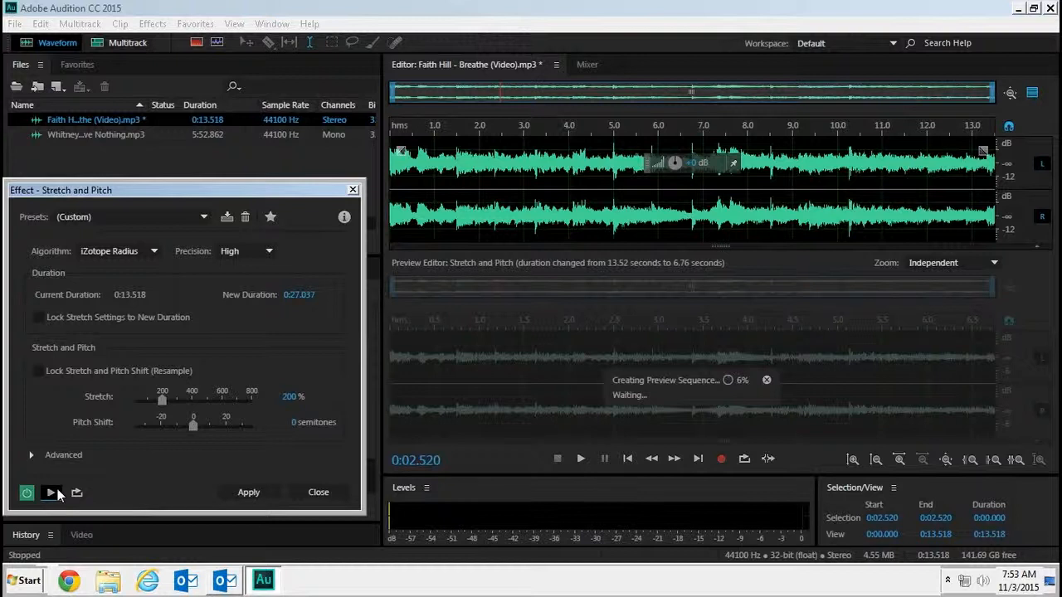
{"action": "left_click", "coordinate": [53, 492]}
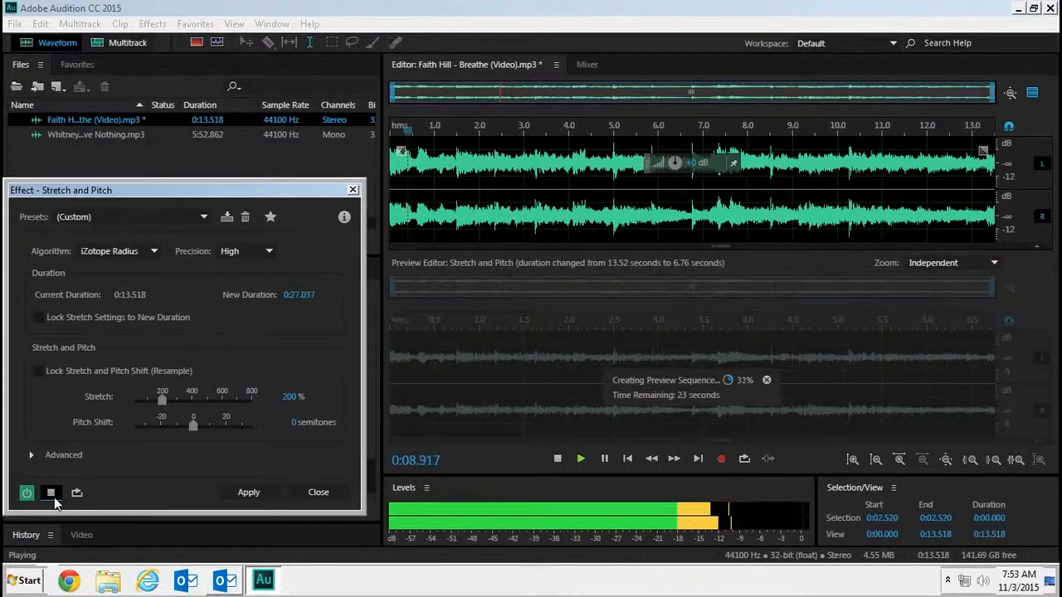
{"action": "left_click", "coordinate": [54, 497]}
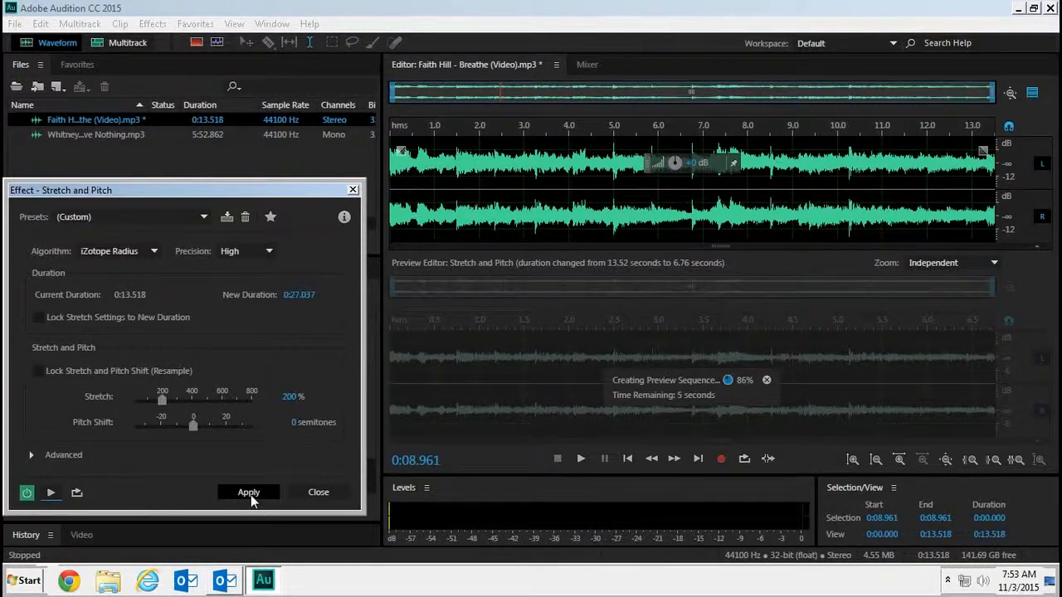
Set the stretch to 50% and the pitch shift to 17.64 semitones, preview the result, and close the effect without applying it
{"action": "left_click", "coordinate": [288, 397]}
{"action": "type", "text": "50"}
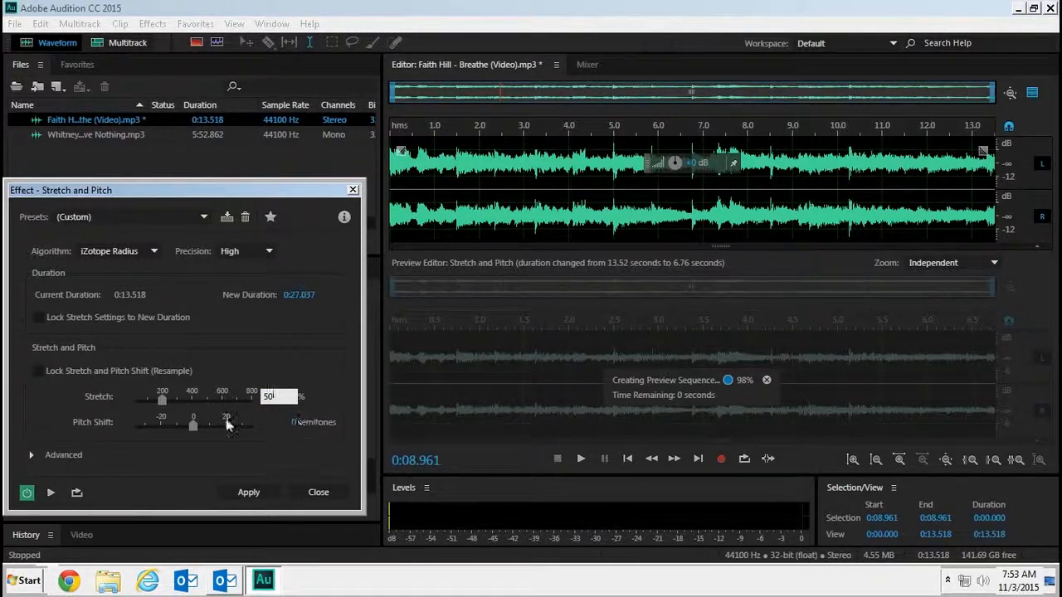
{"action": "left_click", "coordinate": [192, 424]}
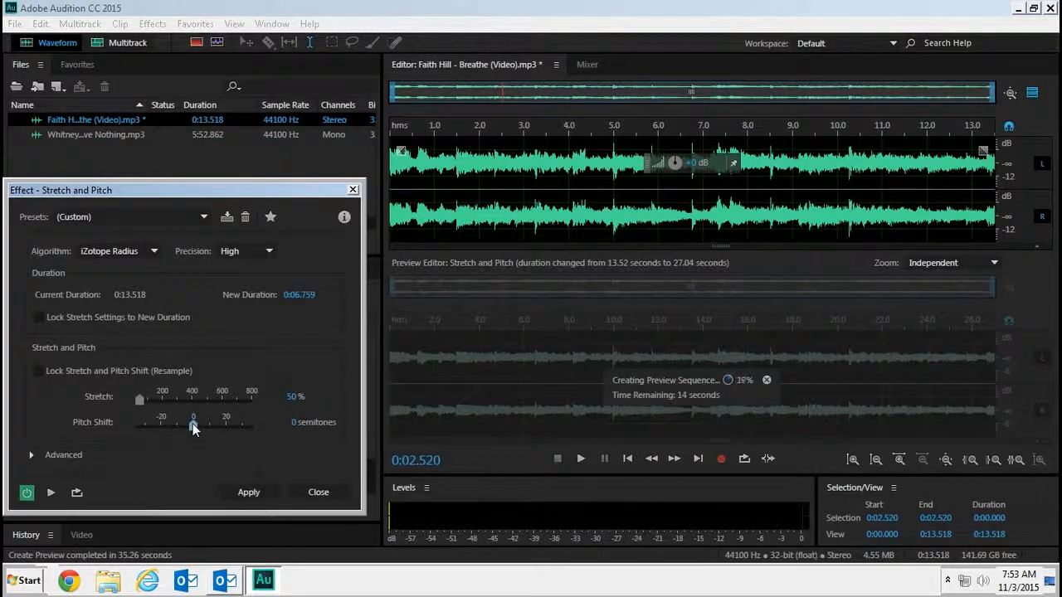
{"action": "left_click_drag", "start_coordinate": [192, 423], "coordinate": [220, 426]}
{"action": "left_click", "coordinate": [55, 493]}
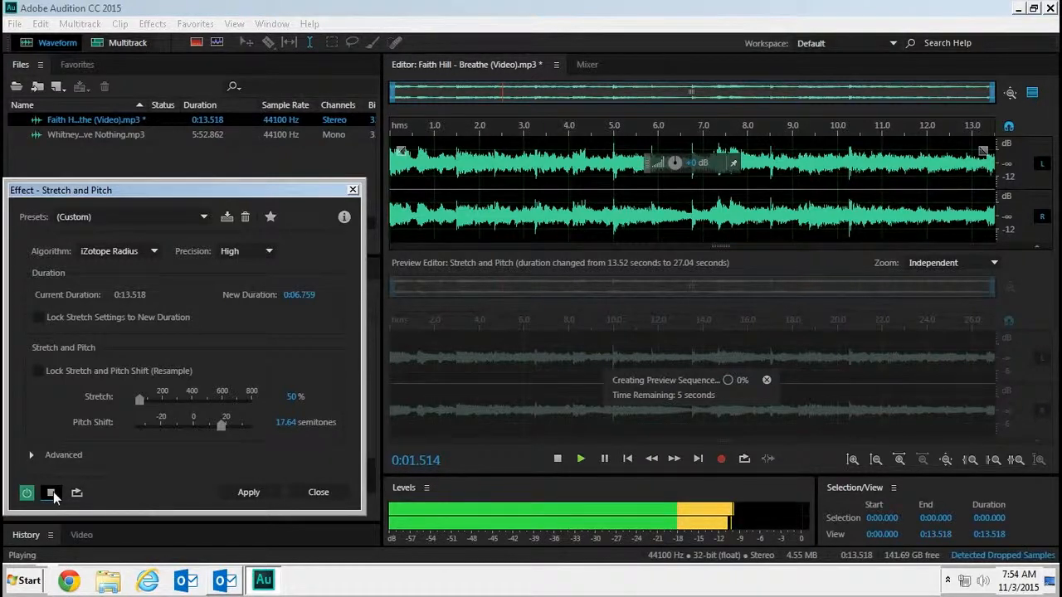
{"action": "left_click", "coordinate": [51, 493]}
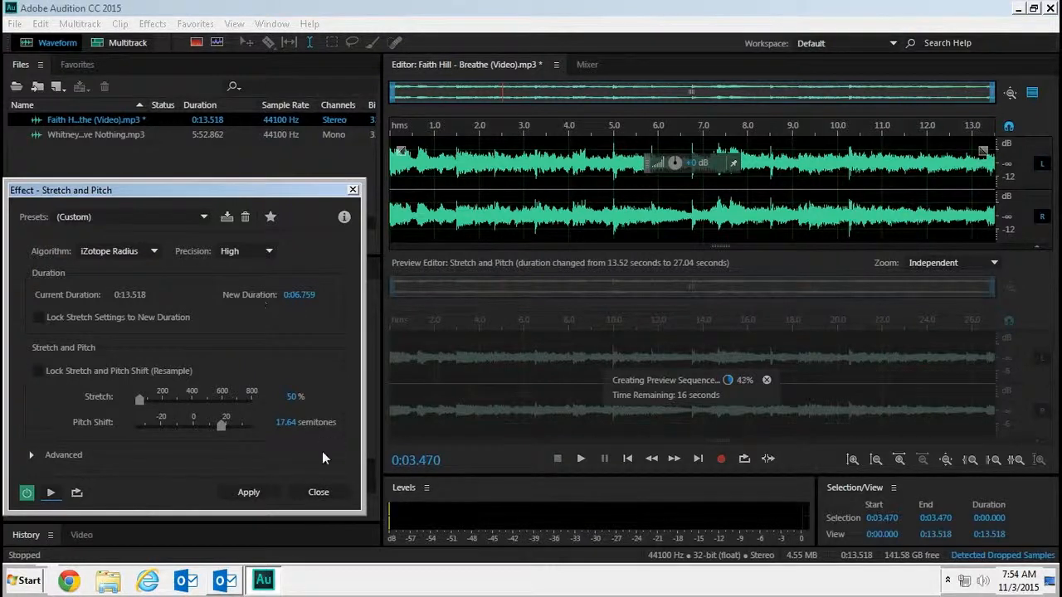
{"action": "left_click", "coordinate": [309, 491]}
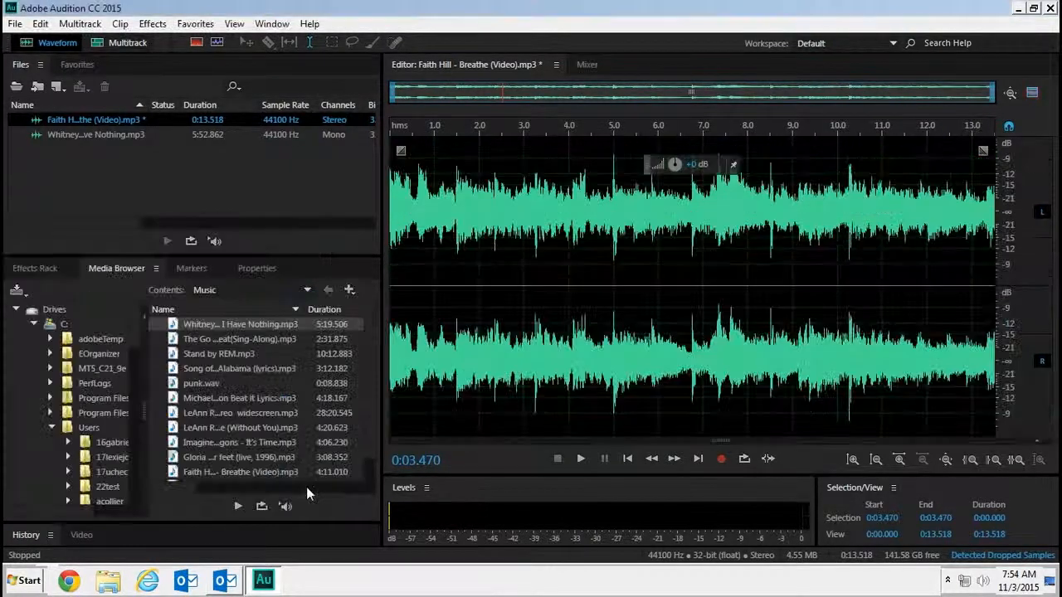
Examine the export settings for the trimmed audio file and leave without exporting
{"action": "left_click", "coordinate": [17, 24]}
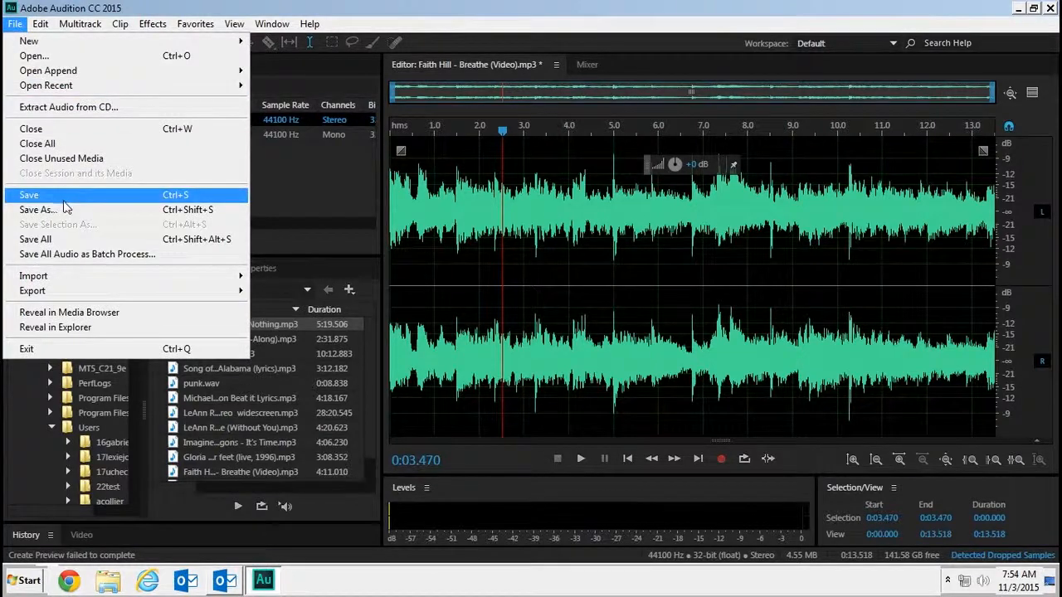
{"action": "mouse_move", "coordinate": [62, 297]}
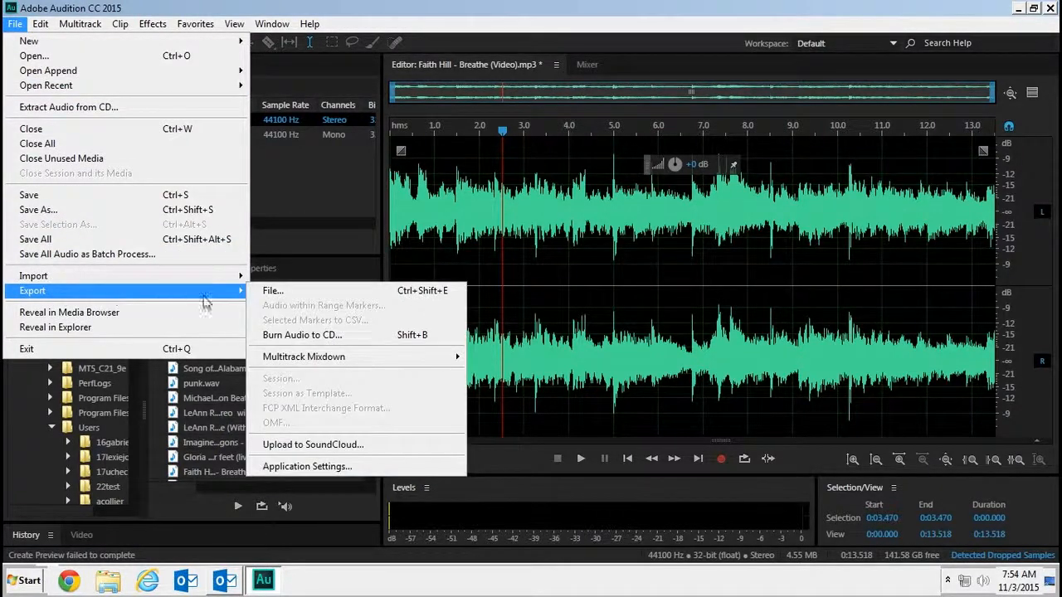
{"action": "left_click", "coordinate": [273, 289]}
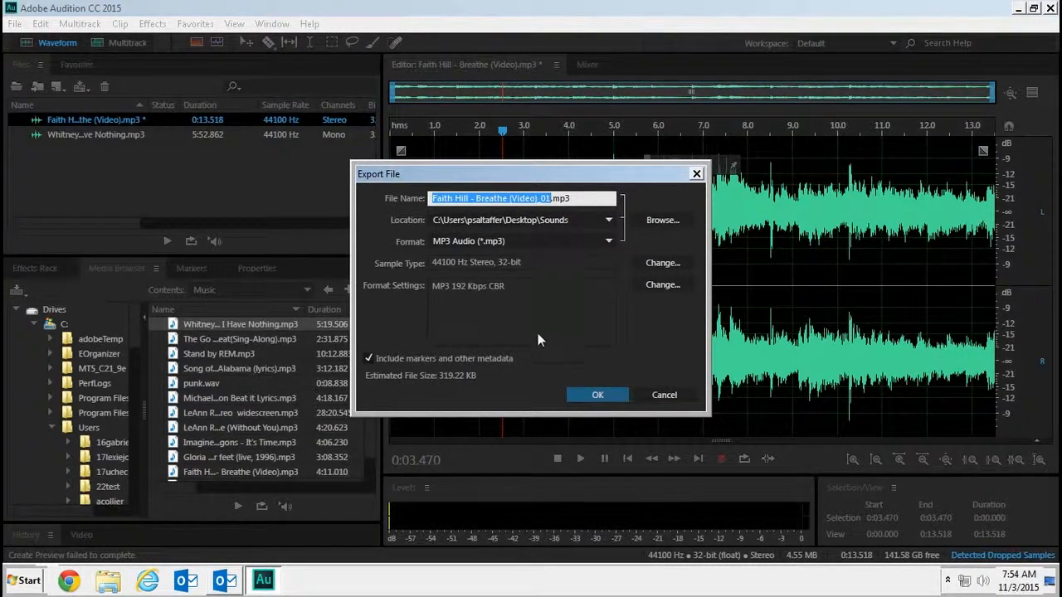
{"action": "left_click", "coordinate": [658, 395]}
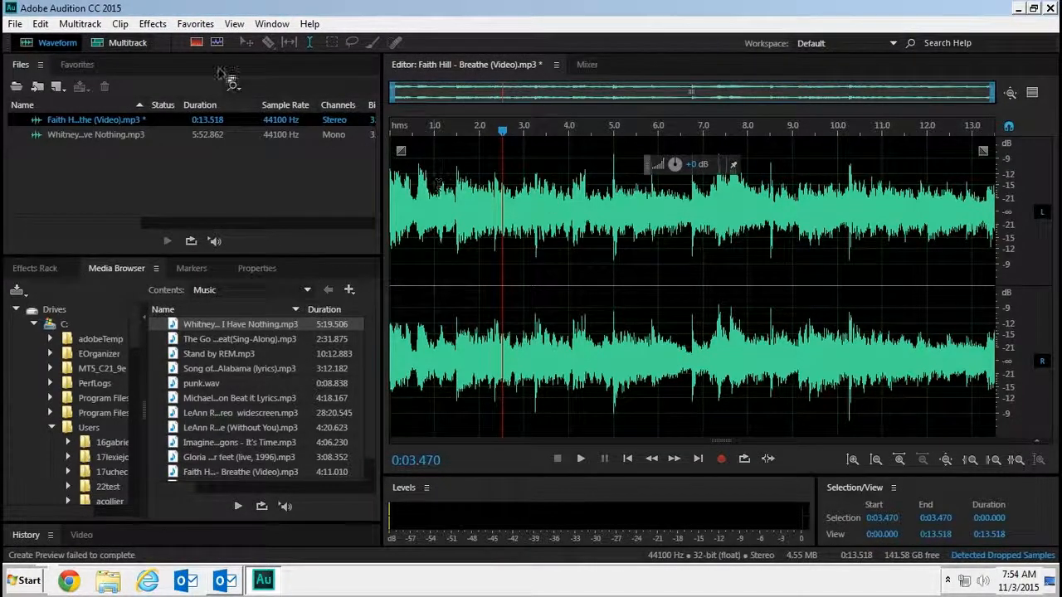
Open the Fade Envelope effect for the trimmed clip and choose the Keep Attack Only preset
{"action": "left_click", "coordinate": [161, 27]}
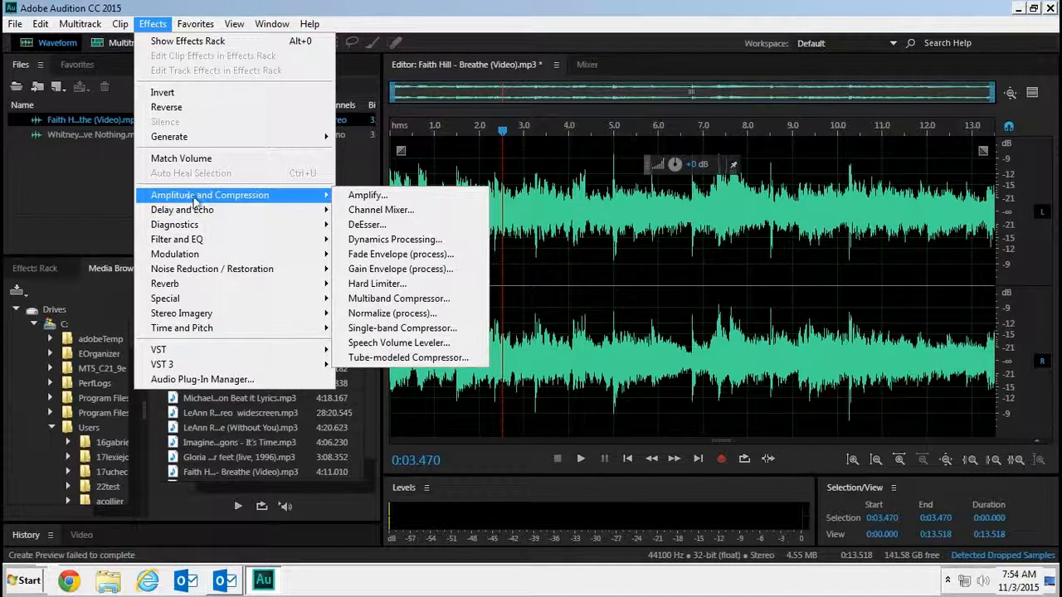
{"action": "left_click", "coordinate": [386, 255]}
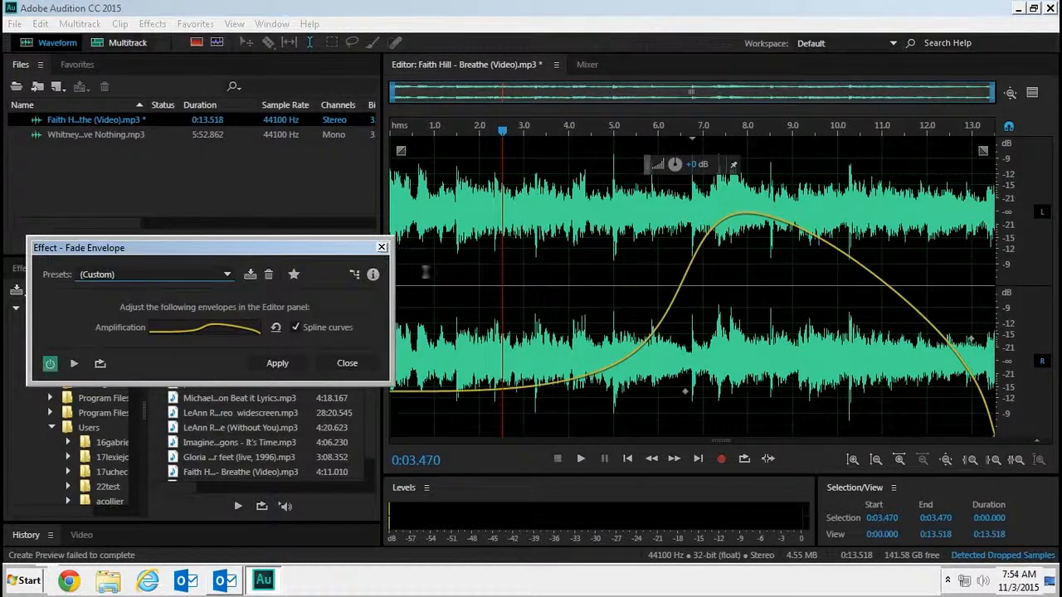
{"action": "left_click", "coordinate": [228, 276]}
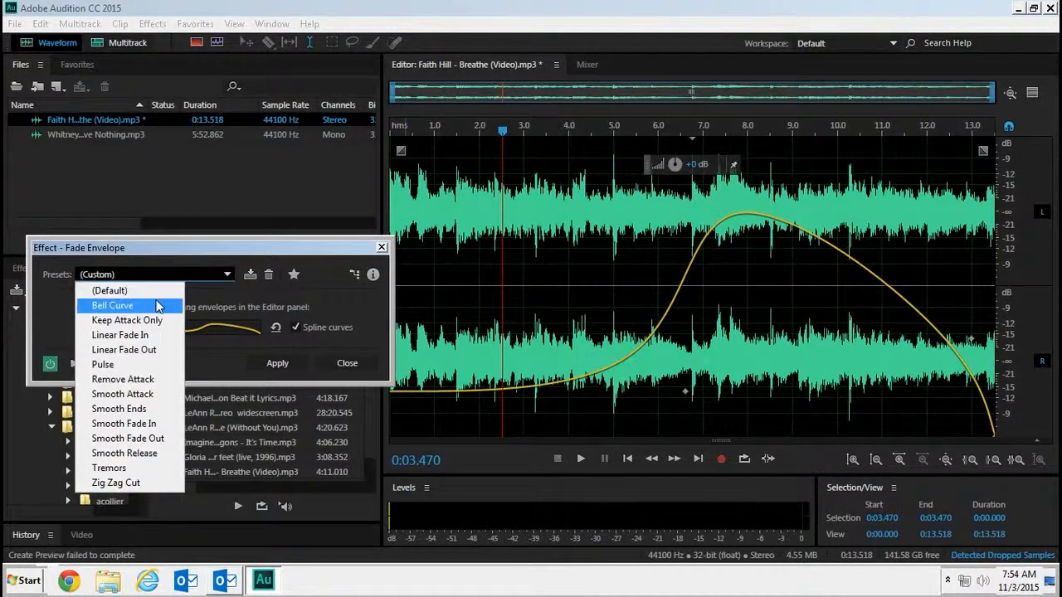
{"action": "left_click", "coordinate": [141, 322]}
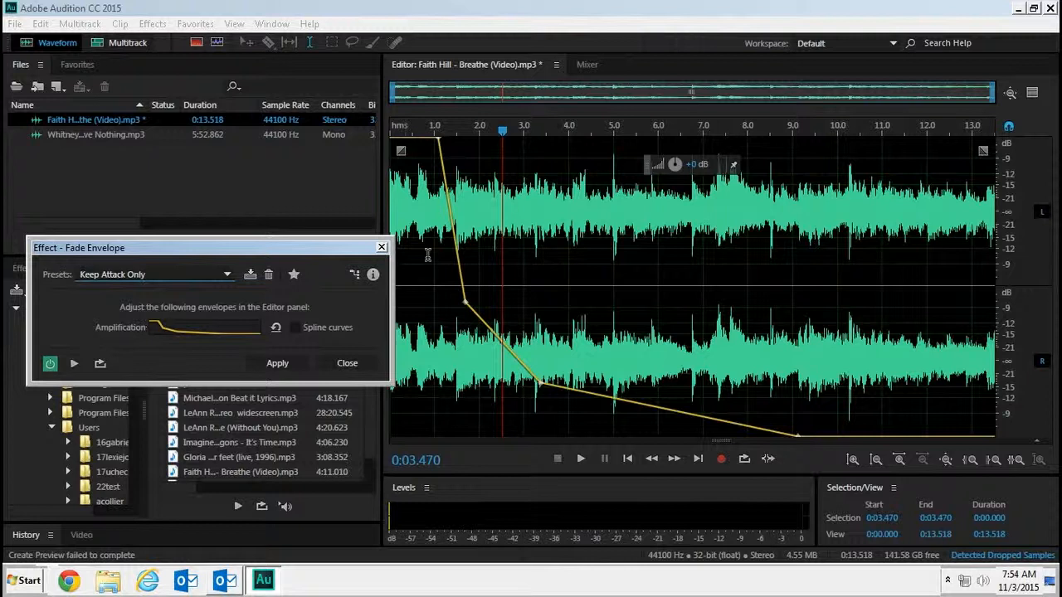
Reshape the fade envelope into a V, with upper points at about 2.3 s and 10.7 s and the low point at about 6.9 s
{"action": "left_click_drag", "start_coordinate": [466, 302], "coordinate": [494, 162]}
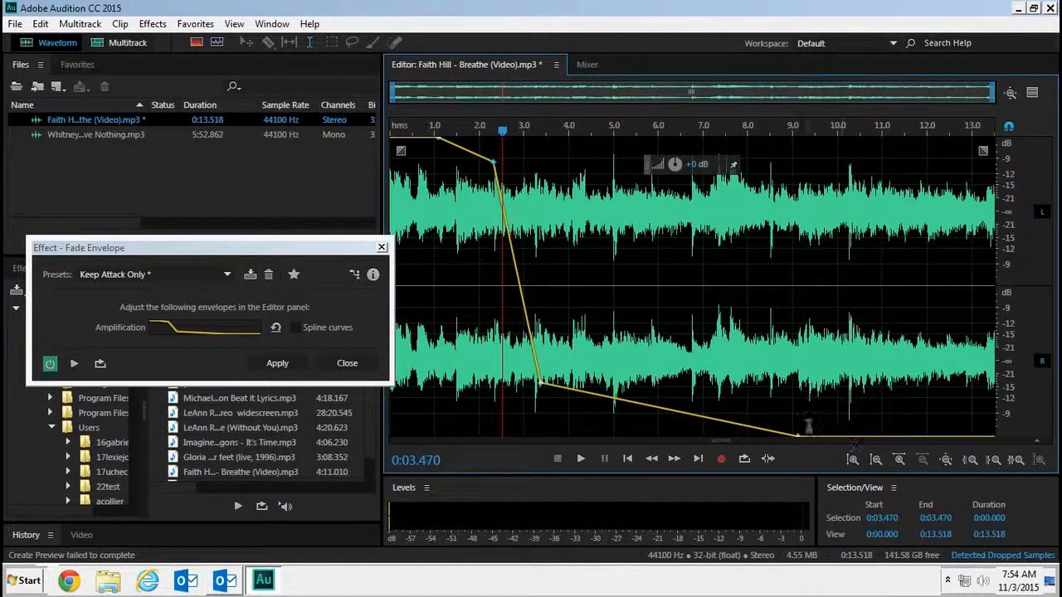
{"action": "left_click_drag", "start_coordinate": [802, 437], "coordinate": [873, 148]}
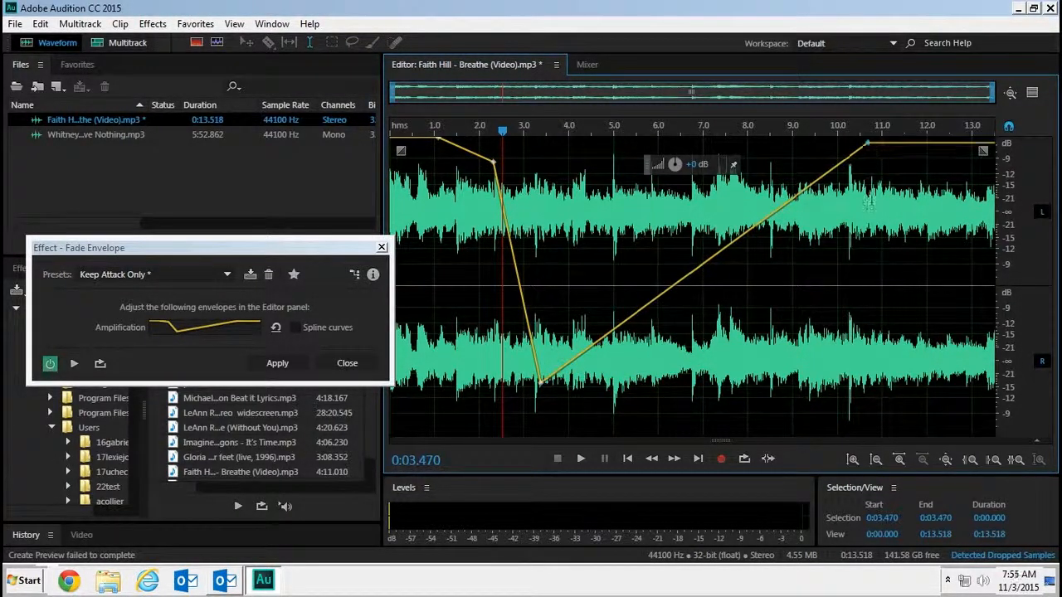
{"action": "left_click_drag", "start_coordinate": [543, 384], "coordinate": [701, 338]}
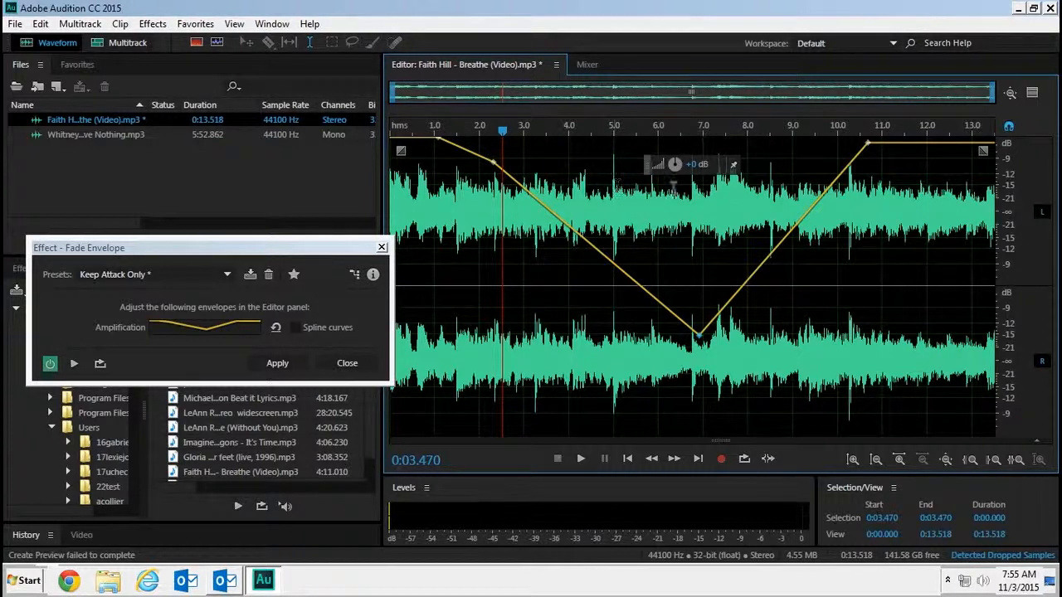
{"action": "left_click_drag", "start_coordinate": [700, 336], "coordinate": [689, 281]}
{"action": "left_click", "coordinate": [660, 315]}
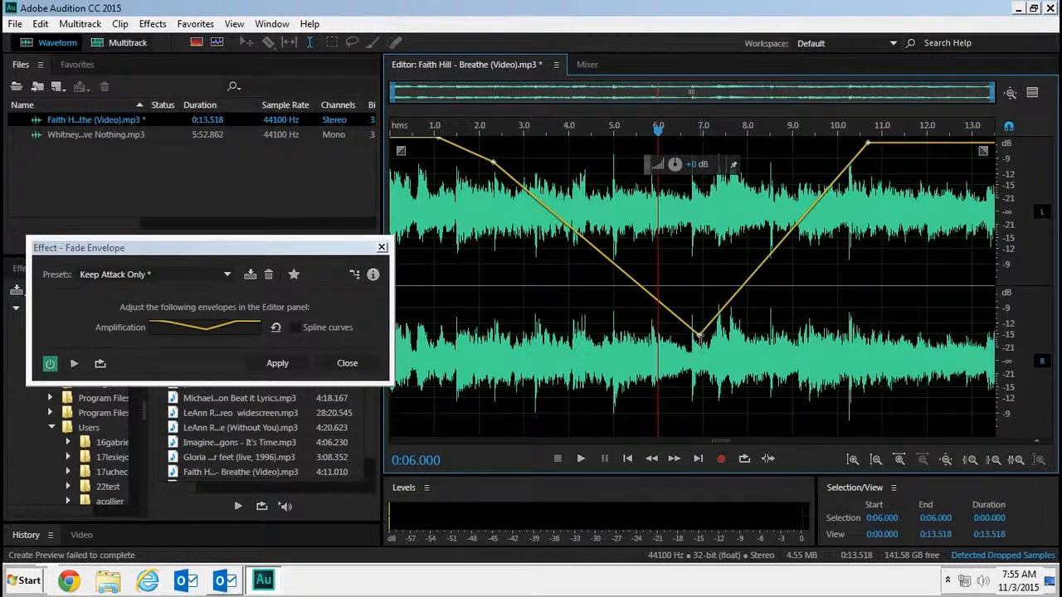
Try the Linear Fade In and Zig Zag Cut presets, raise the first zigzag low point, and close the effect without applying it
{"action": "left_click", "coordinate": [222, 275]}
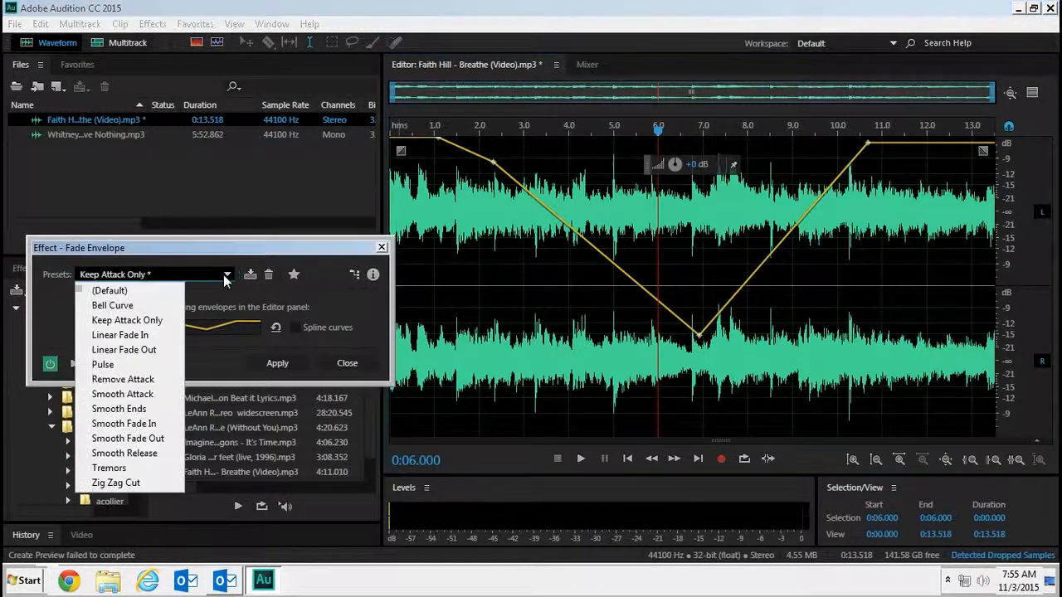
{"action": "left_click", "coordinate": [132, 337]}
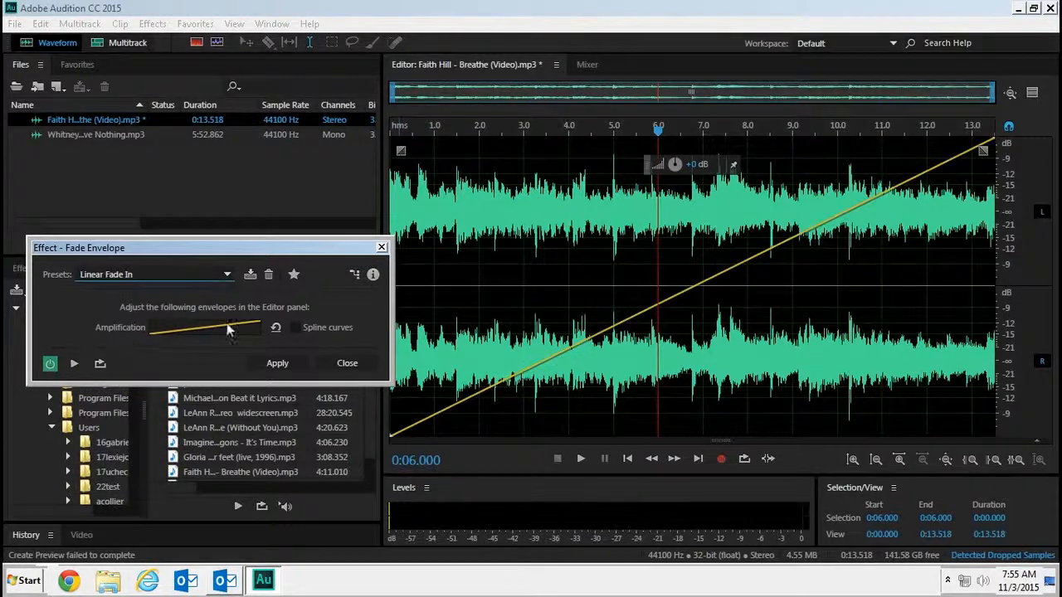
{"action": "left_click", "coordinate": [227, 277]}
{"action": "left_click", "coordinate": [116, 415]}
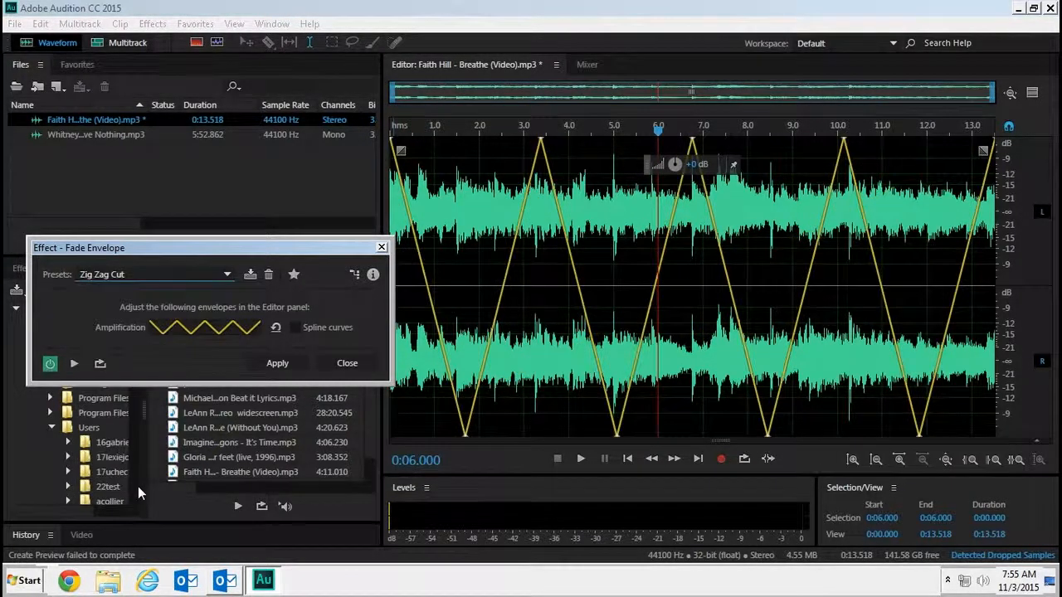
{"action": "left_click_drag", "start_coordinate": [466, 437], "coordinate": [494, 365]}
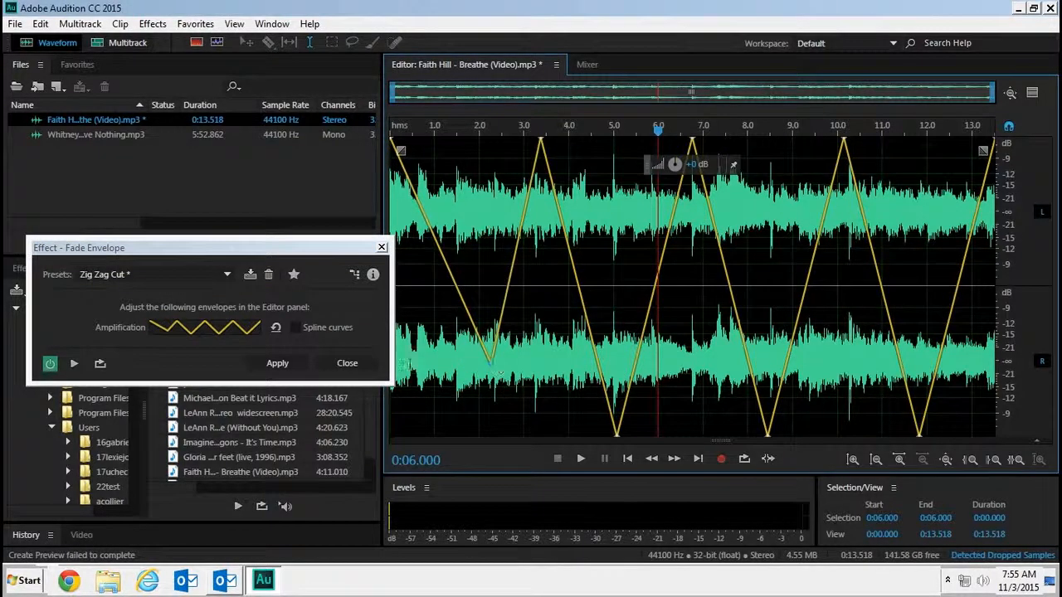
{"action": "left_click", "coordinate": [347, 364]}
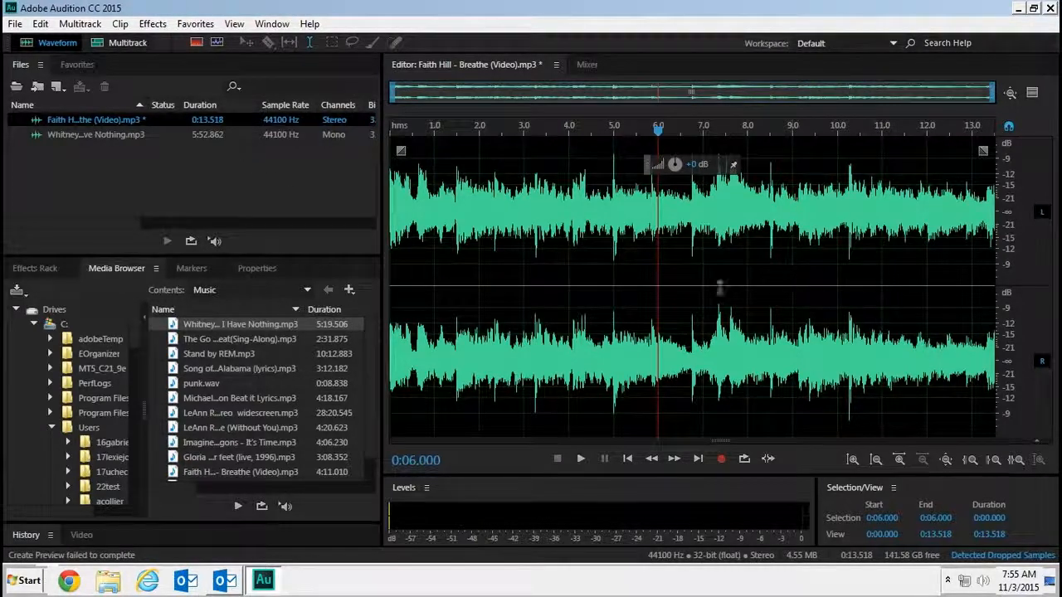
Open the 10-band Graphic Equalizer with the Simple High Lift preset, preview the audio, and stop it
{"action": "left_click", "coordinate": [156, 26]}
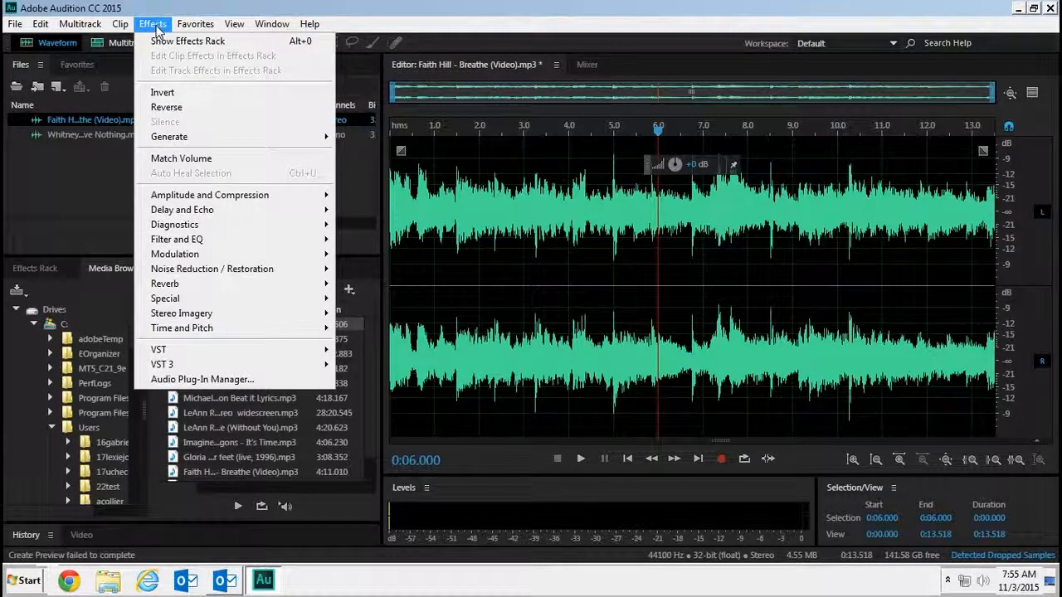
{"action": "mouse_move", "coordinate": [215, 262]}
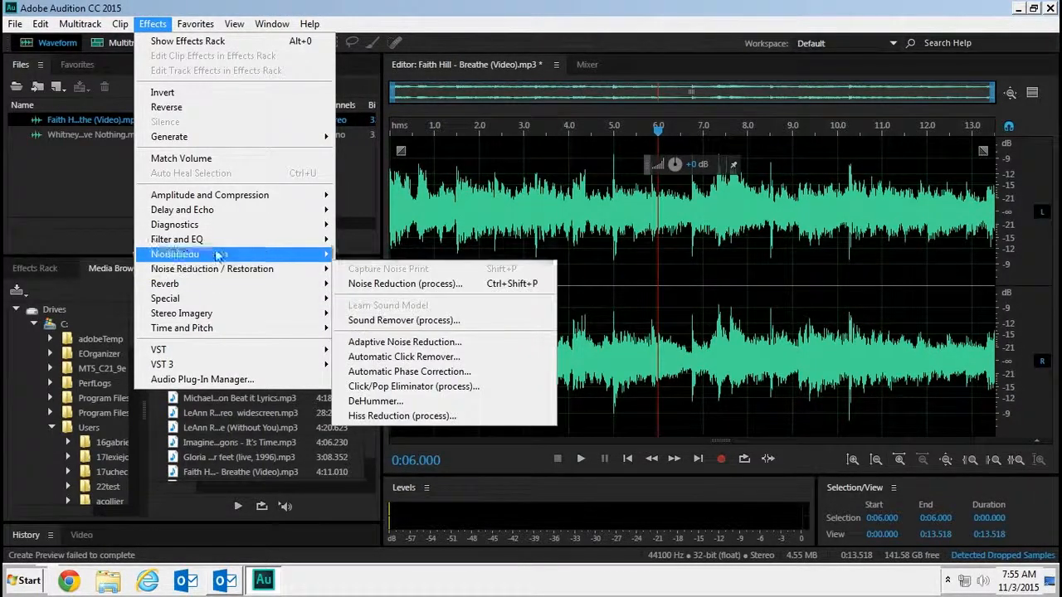
{"action": "mouse_move", "coordinate": [216, 244]}
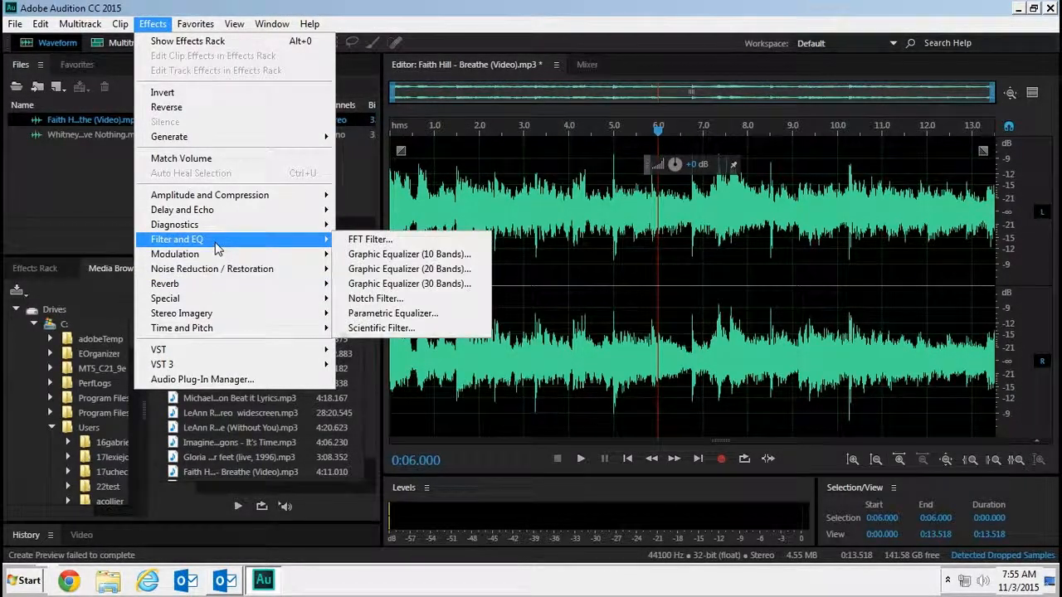
{"action": "left_click", "coordinate": [378, 257]}
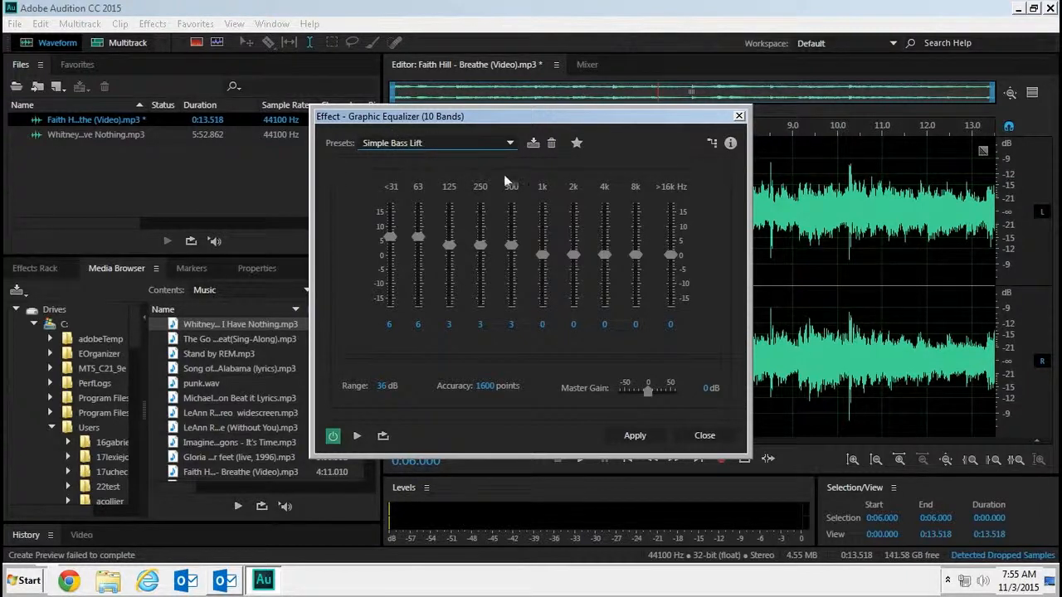
{"action": "left_click", "coordinate": [498, 142]}
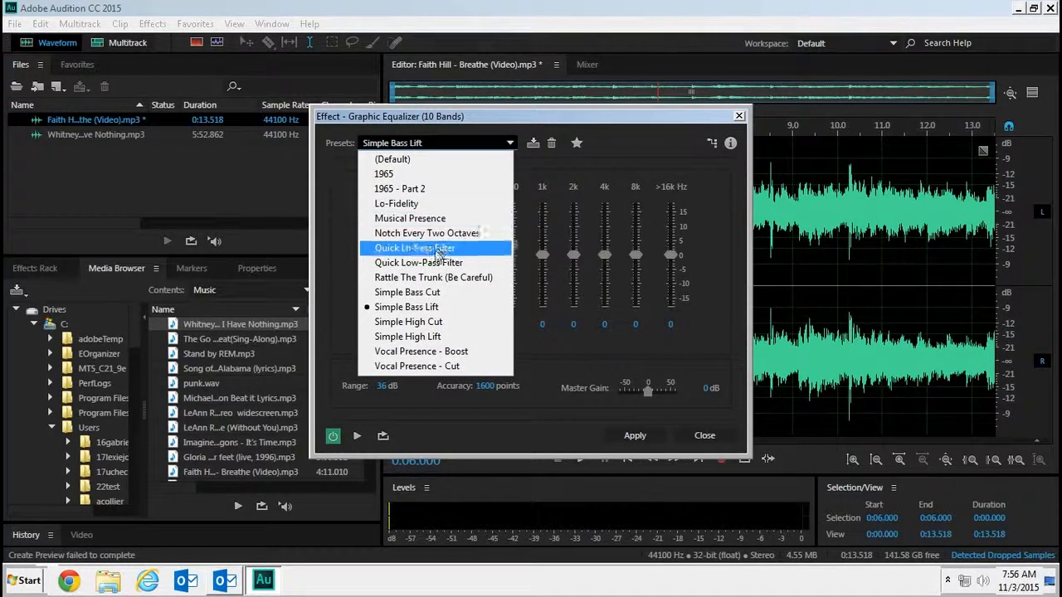
{"action": "left_click", "coordinate": [421, 337]}
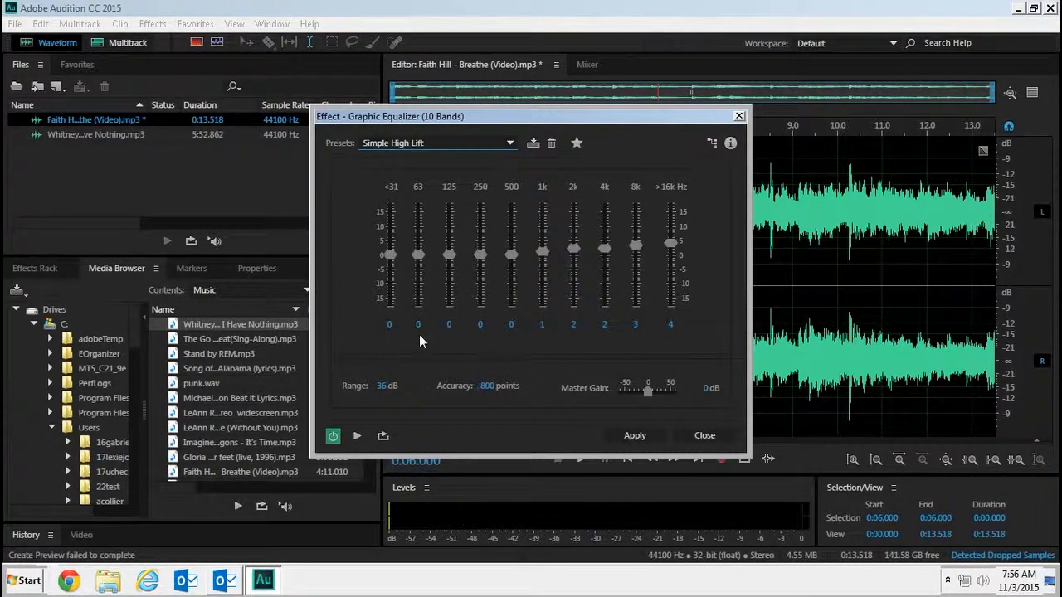
{"action": "left_click", "coordinate": [357, 435]}
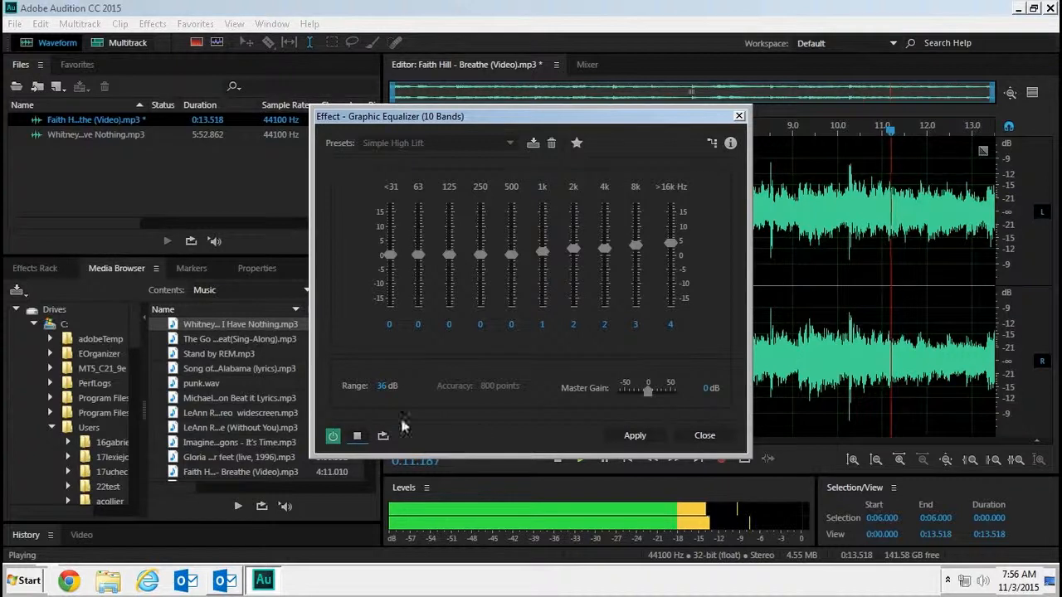
{"action": "left_click", "coordinate": [355, 436]}
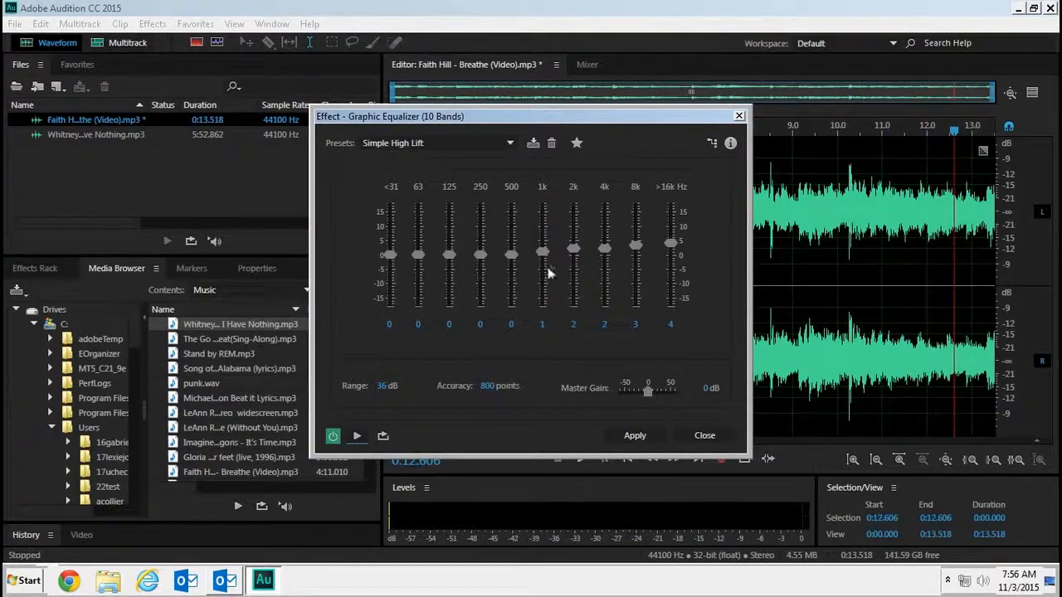
Switch the equalizer to the Musical Presence preset, preview it, and close the effect without applying it
{"action": "left_click", "coordinate": [508, 142]}
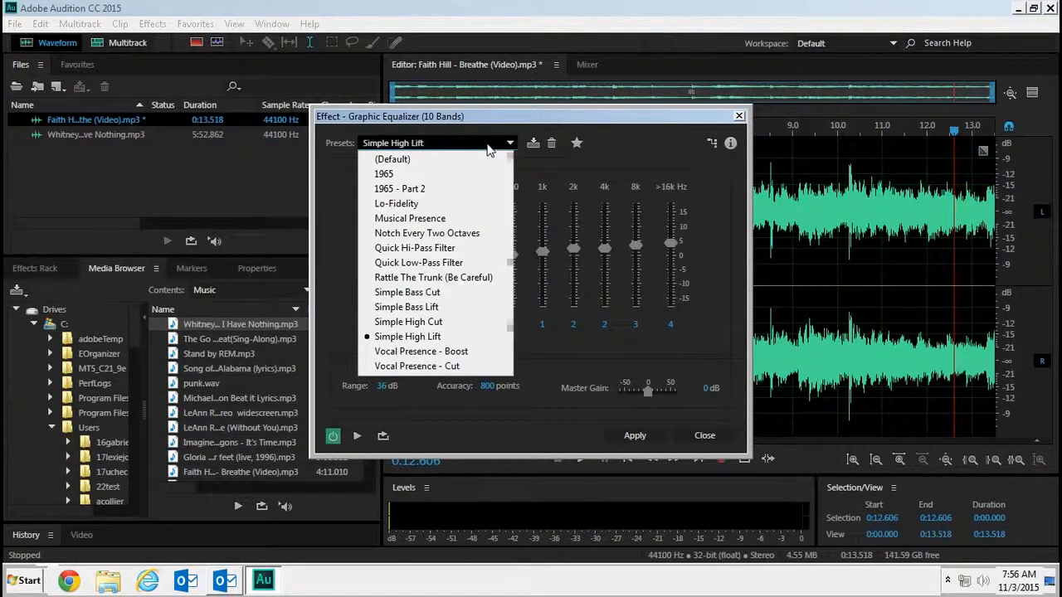
{"action": "left_click", "coordinate": [395, 218]}
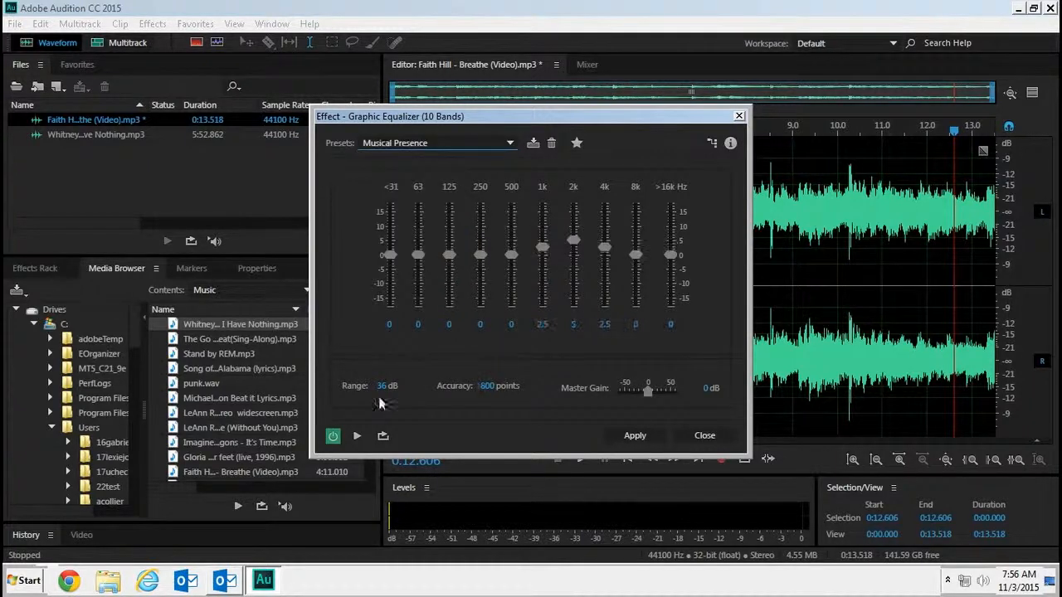
{"action": "left_click", "coordinate": [356, 435]}
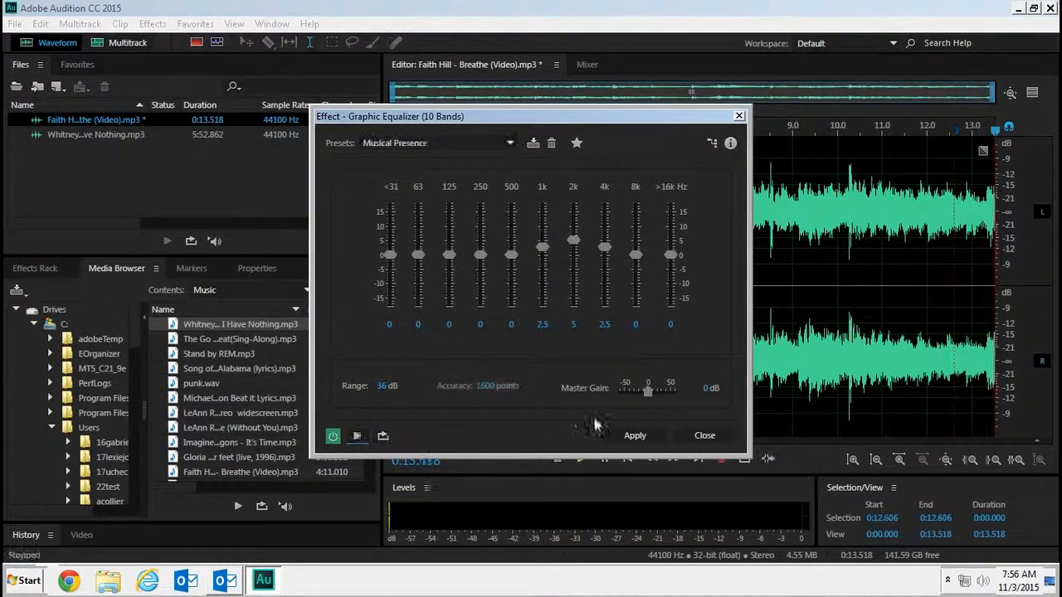
{"action": "left_click", "coordinate": [357, 436]}
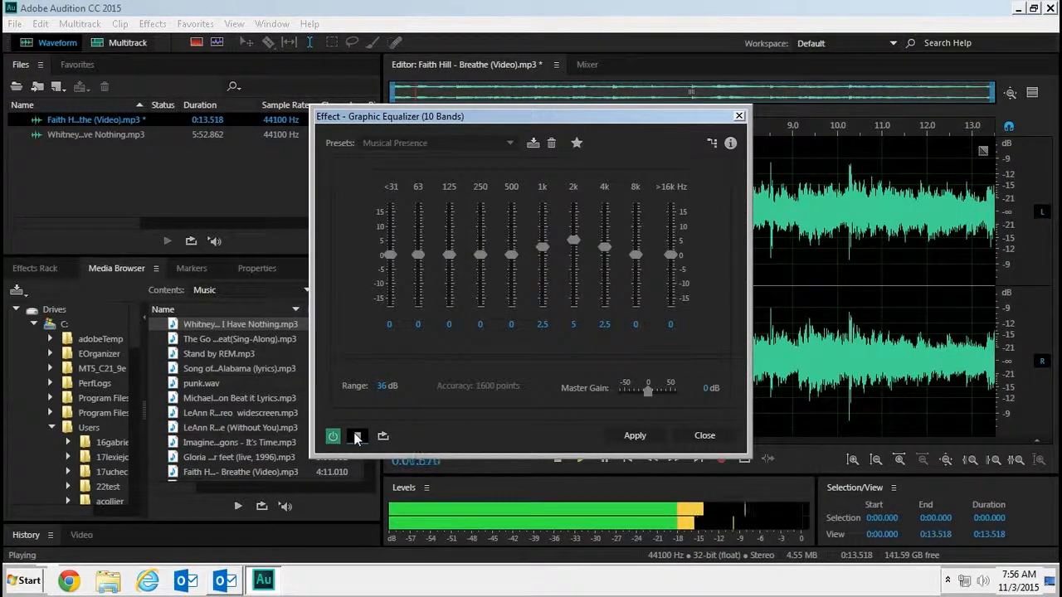
{"action": "left_click", "coordinate": [357, 436]}
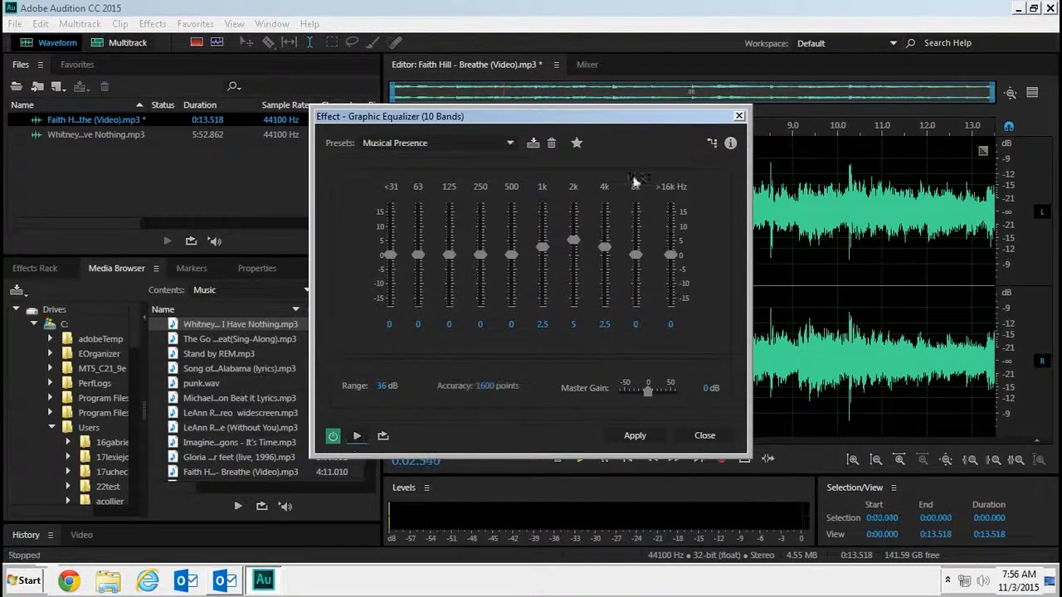
{"action": "left_click", "coordinate": [740, 116]}
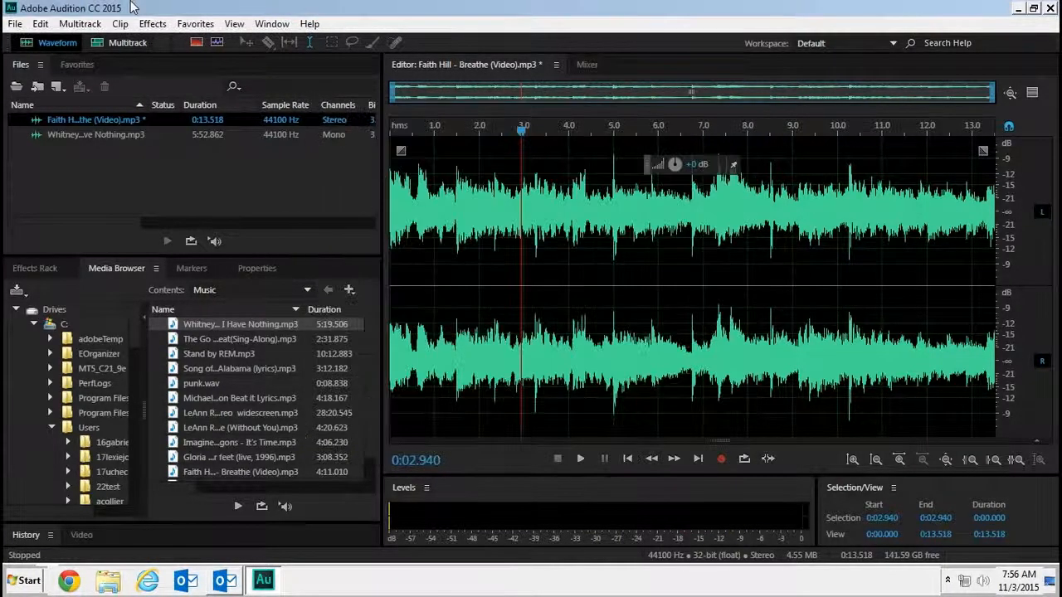
Open the Distortion effect with the Swamp Thing preset, preview the audio, and stop it
{"action": "left_click", "coordinate": [153, 24]}
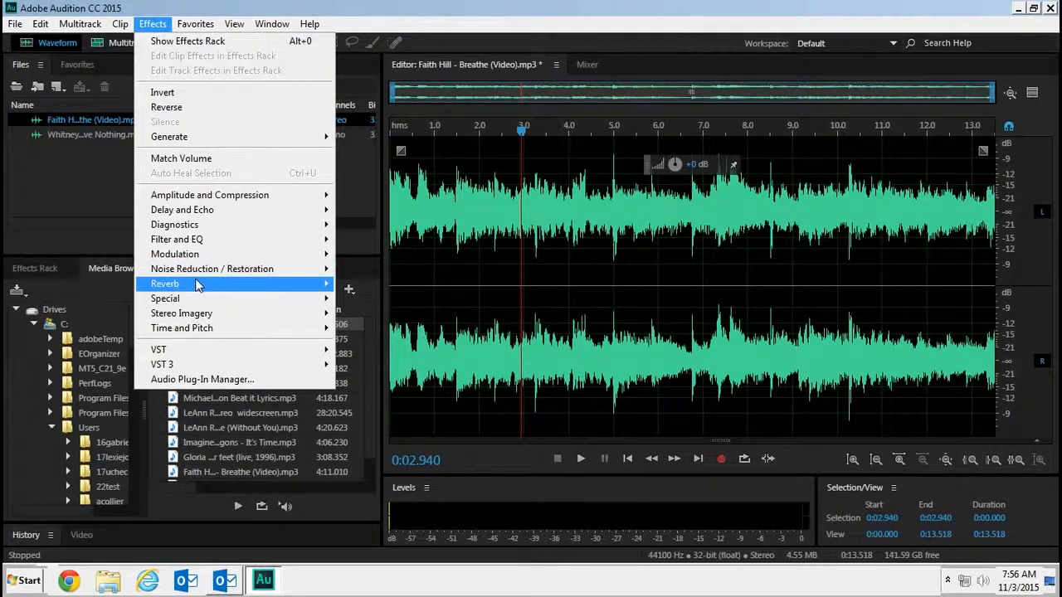
{"action": "mouse_move", "coordinate": [264, 300]}
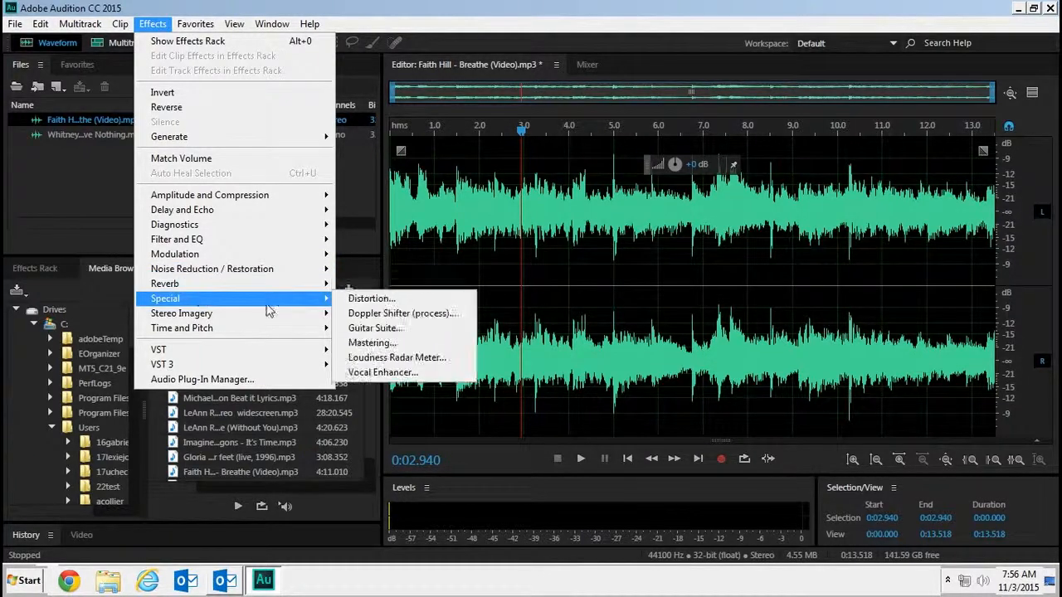
{"action": "left_click", "coordinate": [371, 299]}
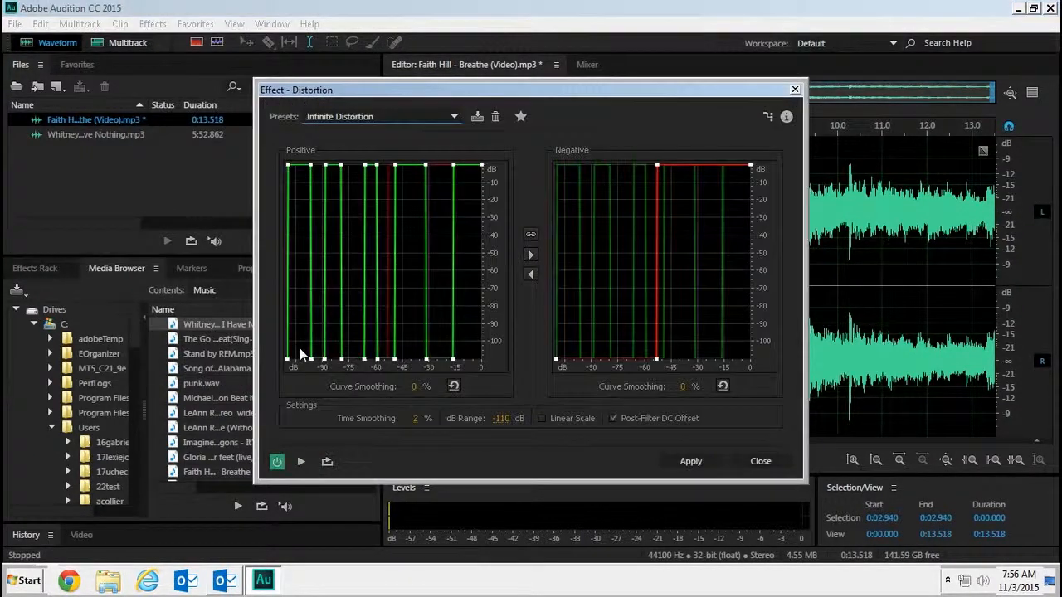
{"action": "left_click", "coordinate": [453, 117]}
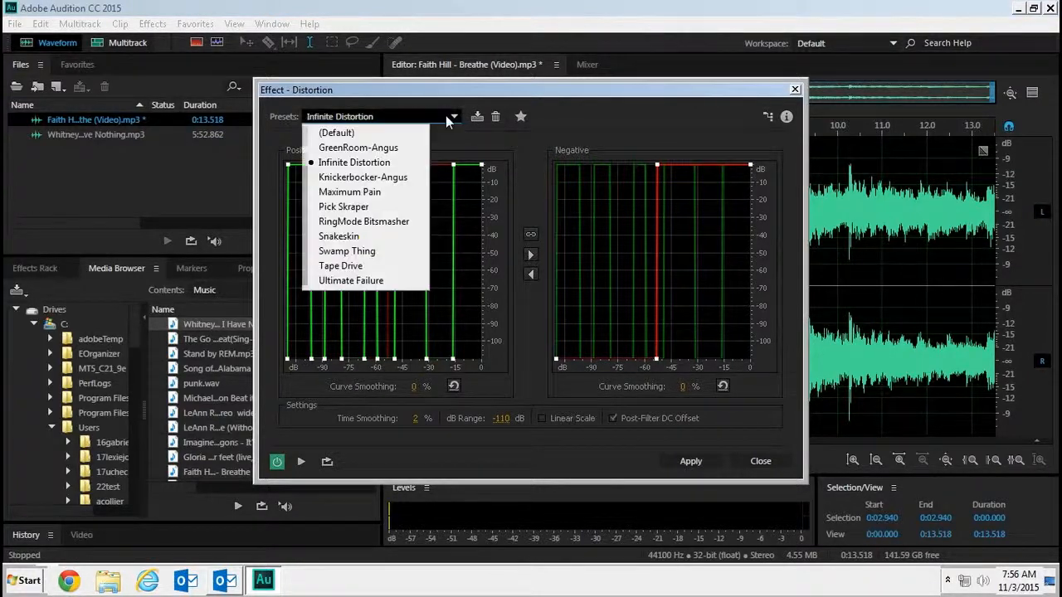
{"action": "left_click", "coordinate": [353, 254]}
{"action": "left_click", "coordinate": [300, 463]}
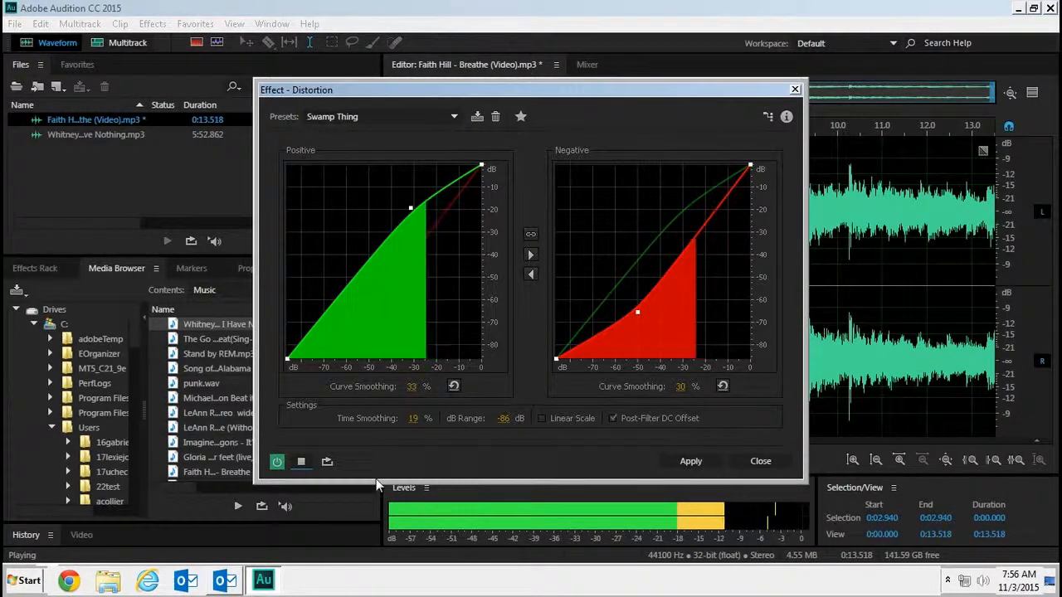
{"action": "left_click", "coordinate": [301, 462]}
Switch the distortion to the Pick Skraper preset, preview it, and close the effect without applying it
{"action": "left_click", "coordinate": [377, 117]}
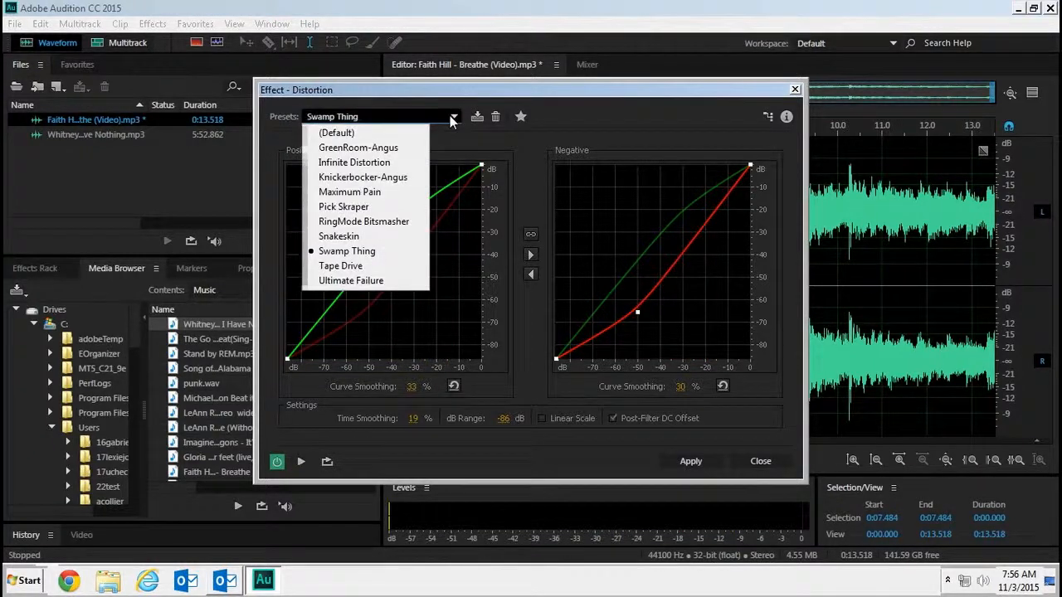
{"action": "left_click", "coordinate": [373, 209]}
{"action": "left_click", "coordinate": [301, 462]}
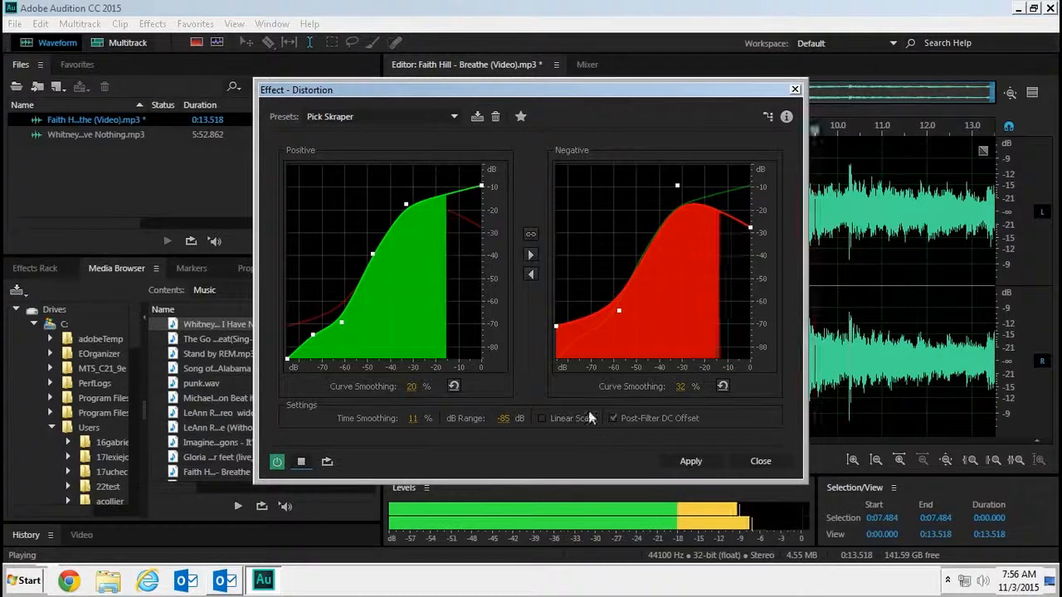
{"action": "left_click", "coordinate": [301, 463]}
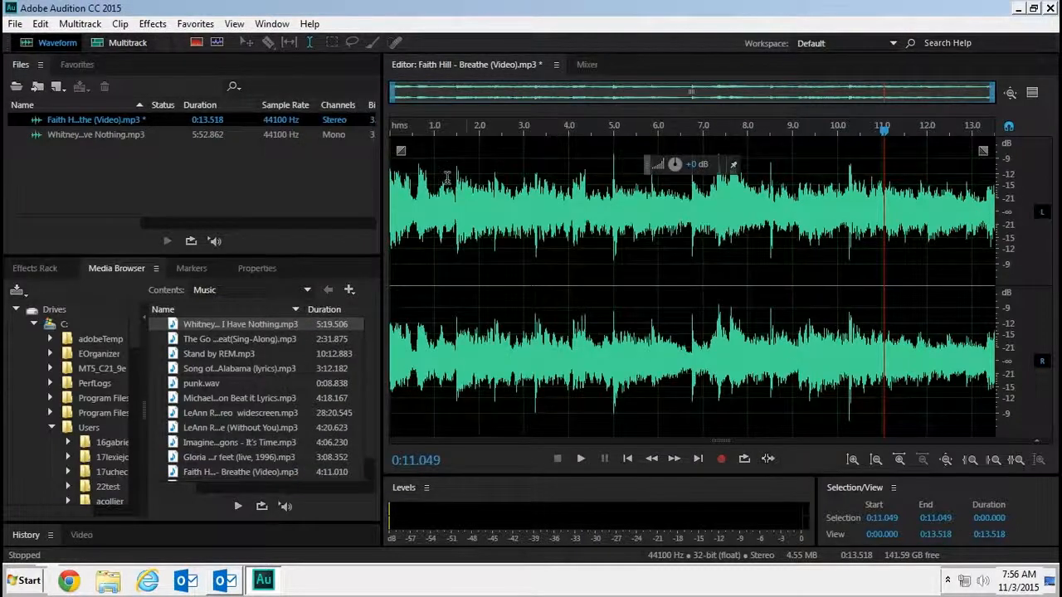
{"action": "left_click", "coordinate": [15, 25]}
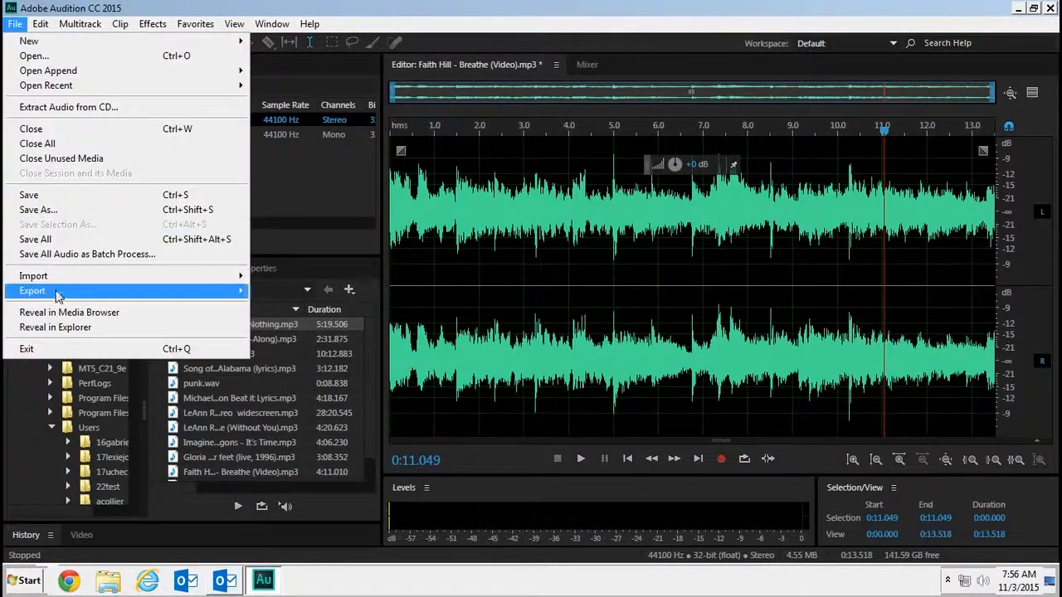
{"action": "mouse_move", "coordinate": [59, 292]}
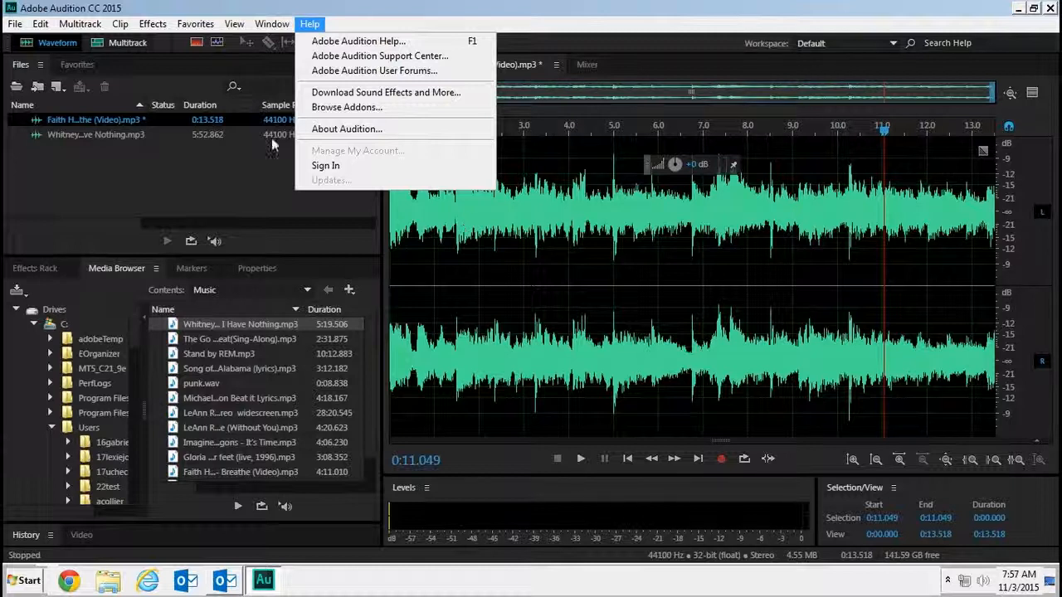
Create a new multitrack session named Untitled Session 1 with the default 44100 Hz, 32-bit float stereo settings, overwriting the existing session
{"action": "left_click", "coordinate": [16, 25]}
{"action": "left_click", "coordinate": [16, 24]}
{"action": "mouse_move", "coordinate": [33, 38]}
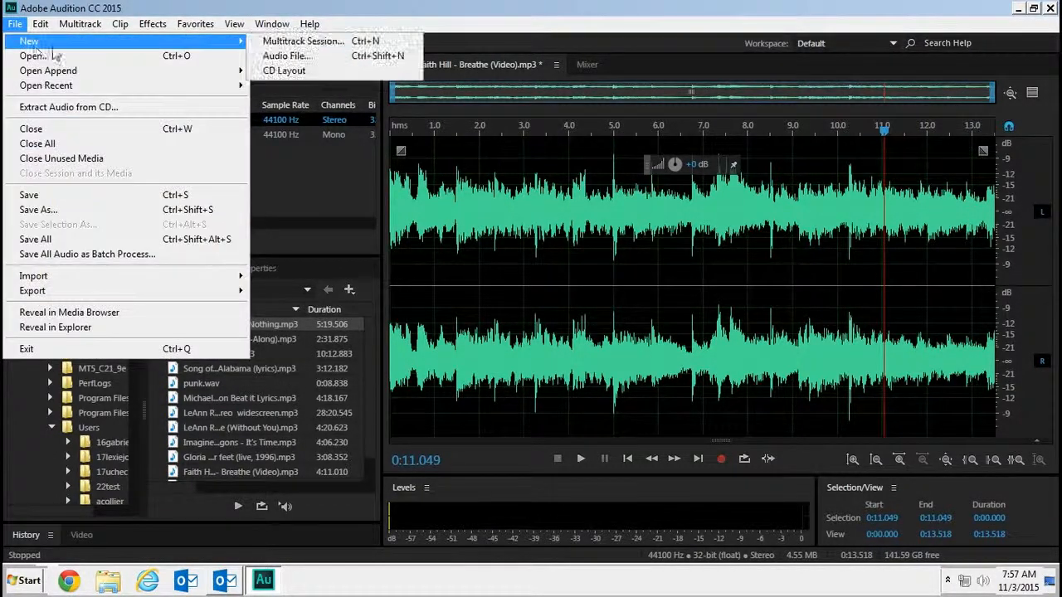
{"action": "left_click", "coordinate": [274, 39]}
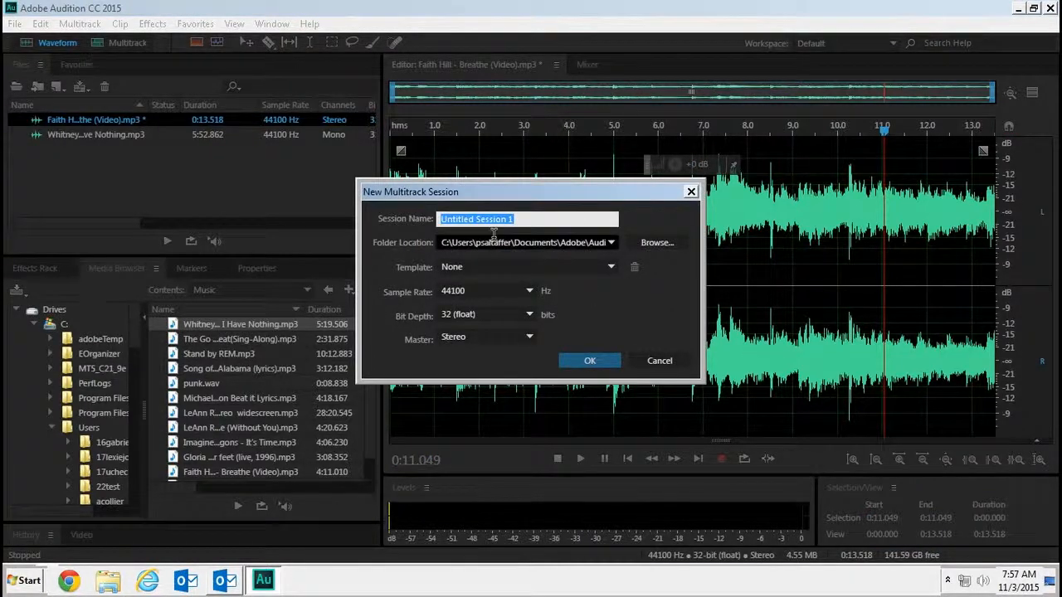
{"action": "left_click", "coordinate": [597, 363]}
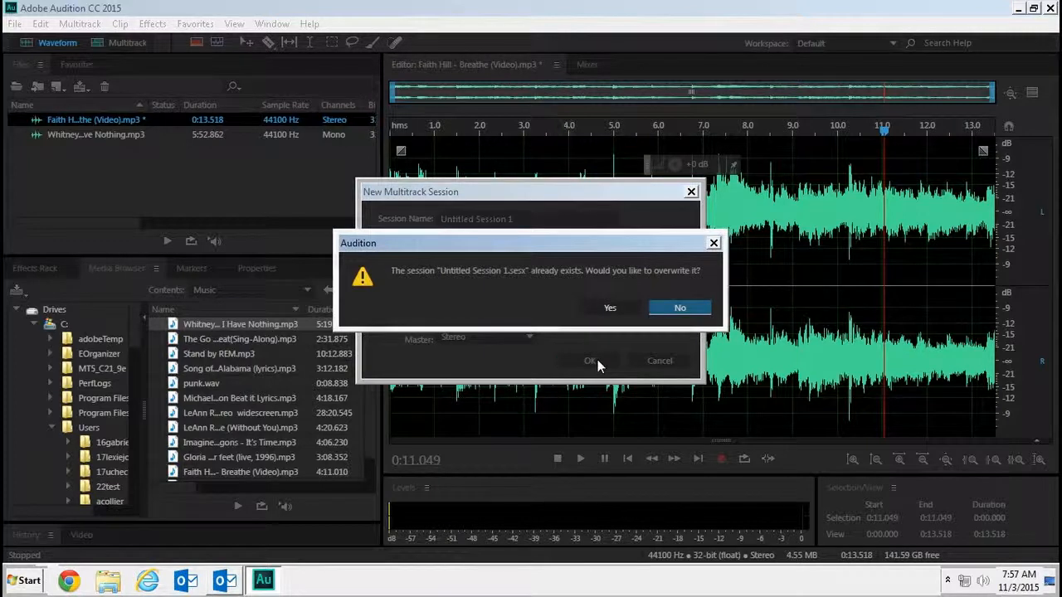
{"action": "left_click", "coordinate": [625, 309]}
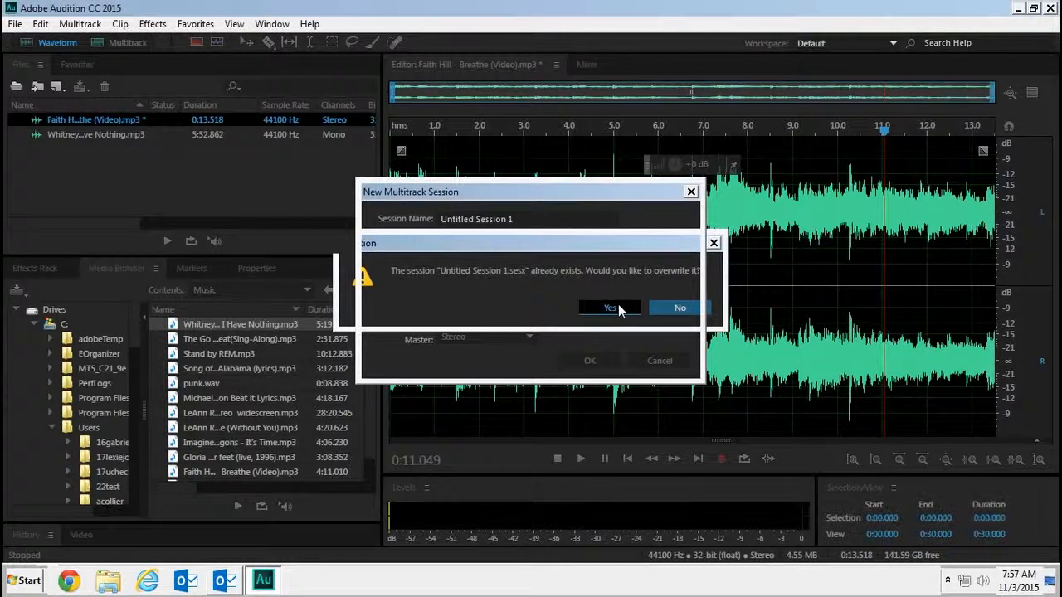
{"action": "left_click", "coordinate": [619, 308]}
Place Faith Hill - Breathe (Video).mp3 on Track 4 starting at about 1.4 seconds, and move the clip straight up to Track 3
{"action": "scroll", "coordinate": [624, 227], "scroll_direction": "down", "scroll_amount": 1}
{"action": "scroll", "coordinate": [619, 227], "scroll_direction": "up", "scroll_amount": 1}
{"action": "scroll", "coordinate": [556, 260], "scroll_direction": "down", "scroll_amount": 4}
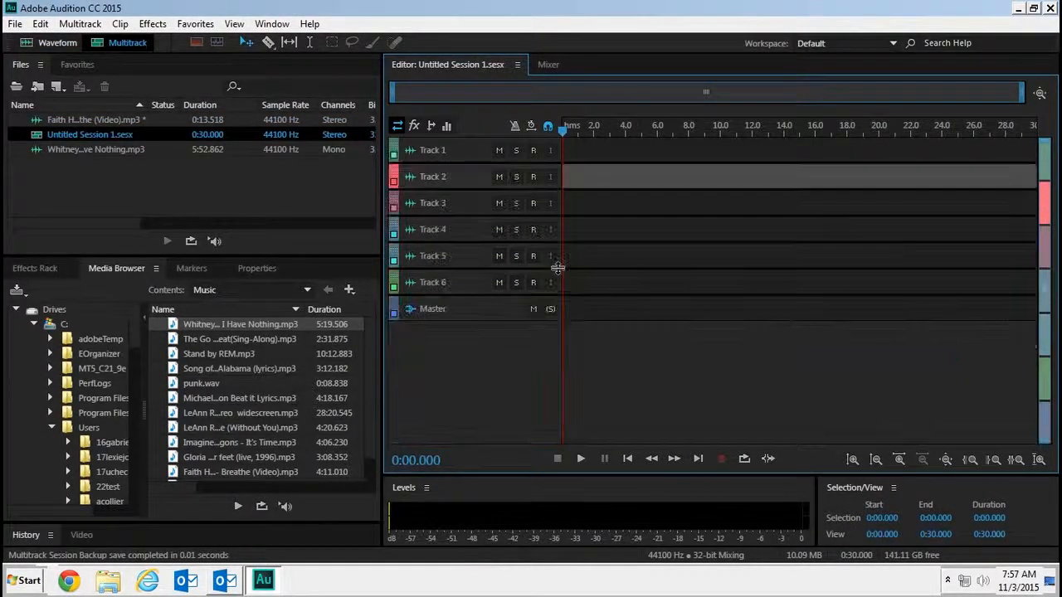
{"action": "scroll", "coordinate": [554, 270], "scroll_direction": "up", "scroll_amount": 3}
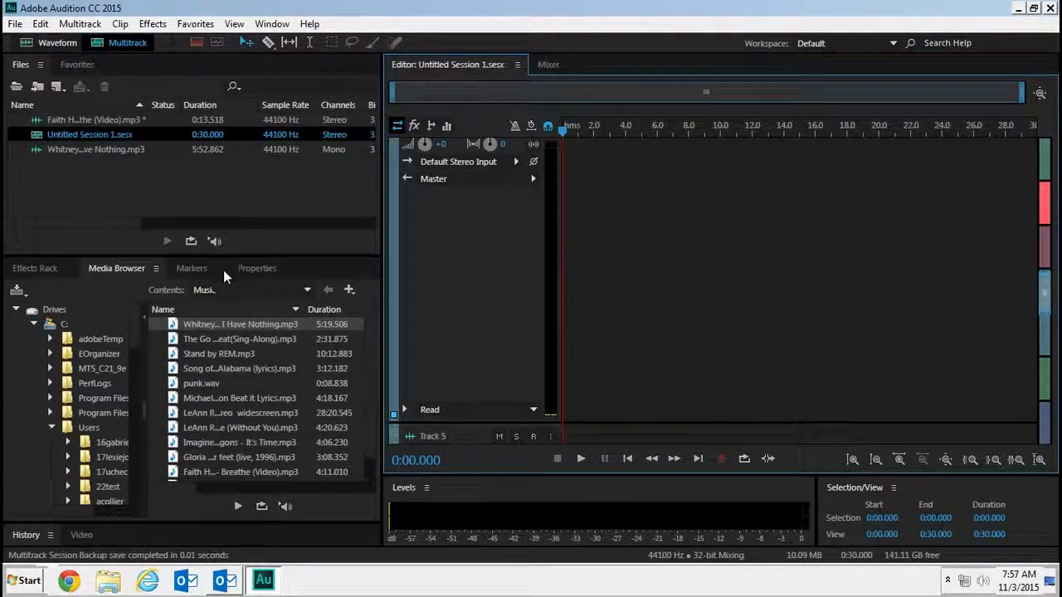
{"action": "left_click_drag", "start_coordinate": [126, 120], "coordinate": [575, 214]}
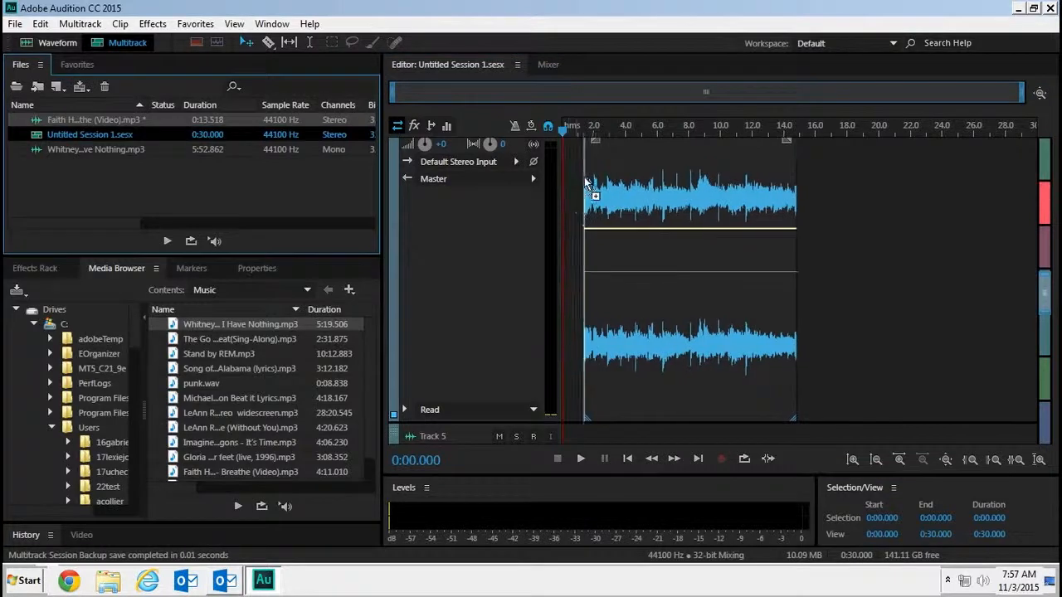
{"action": "scroll", "coordinate": [576, 225], "scroll_direction": "up", "scroll_amount": 3}
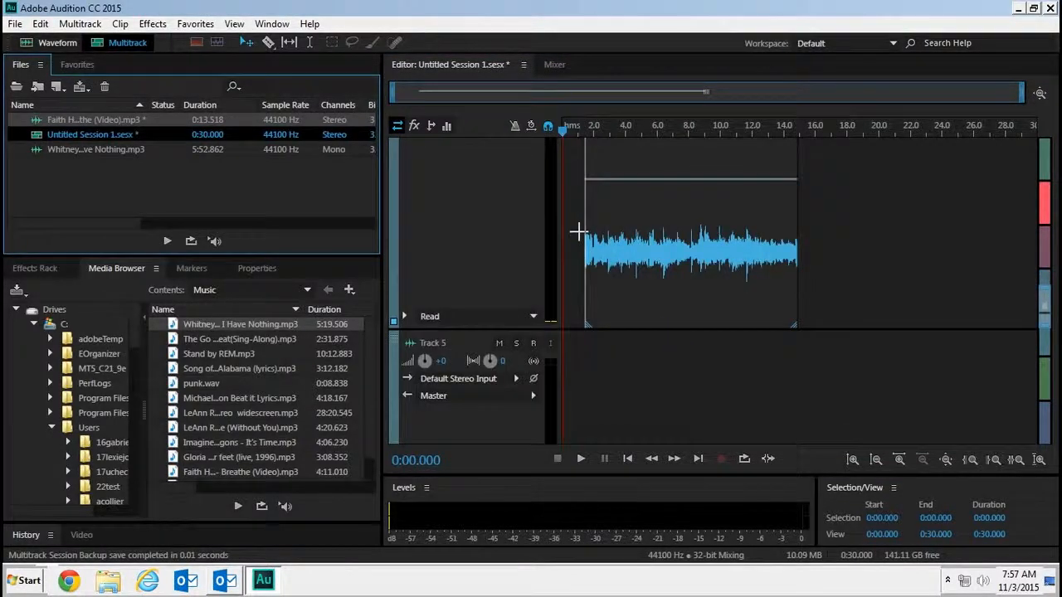
{"action": "left_click_drag", "start_coordinate": [635, 397], "coordinate": [633, 227]}
{"action": "scroll", "coordinate": [631, 227], "scroll_direction": "up", "scroll_amount": 3}
Add the Whitney Houston clip to Track 2 at about 14 seconds and another Faith Hill - Breathe clip to Track 1 at about 4 seconds
{"action": "left_click_drag", "start_coordinate": [86, 149], "coordinate": [834, 246]}
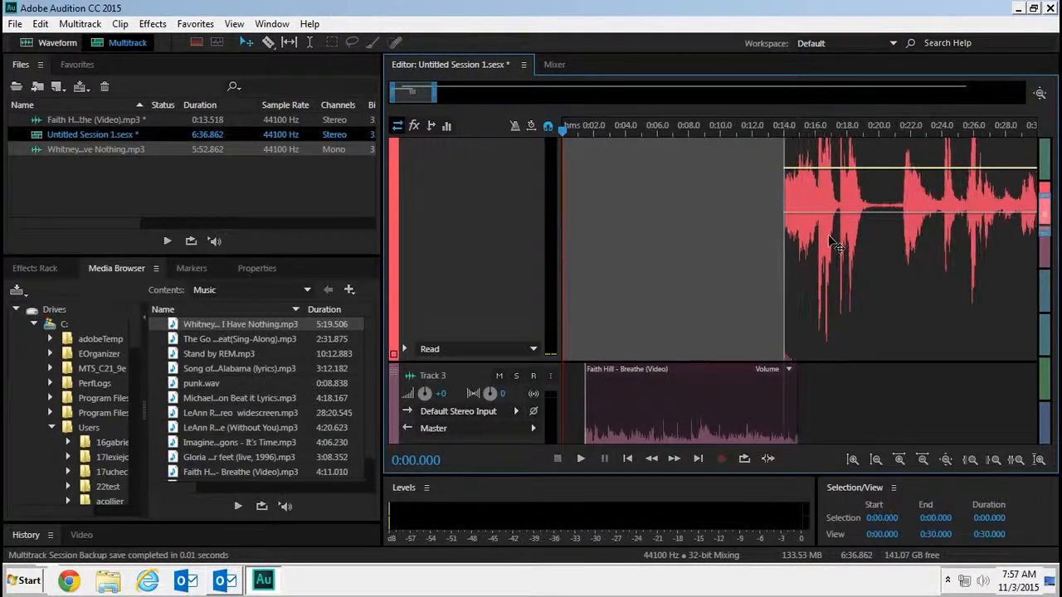
{"action": "scroll", "coordinate": [647, 264], "scroll_direction": "down", "scroll_amount": 2}
{"action": "left_click_drag", "start_coordinate": [101, 119], "coordinate": [622, 213]}
{"action": "scroll", "coordinate": [621, 257], "scroll_direction": "up", "scroll_amount": 2}
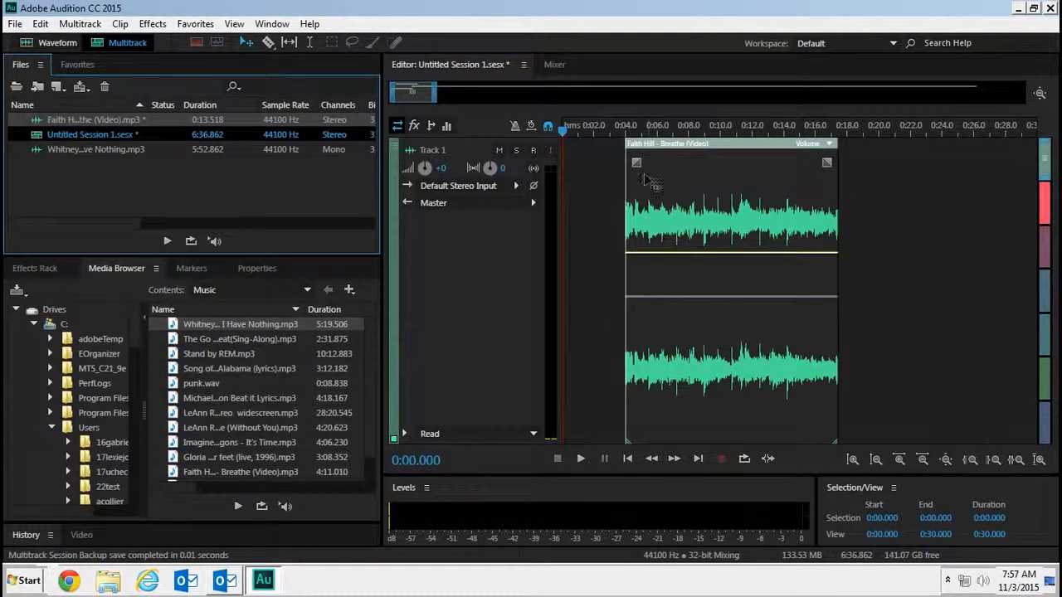
Move the Faith Hill - Breathe clip on Track 1 to the start of the session
{"action": "scroll", "coordinate": [750, 283], "scroll_direction": "down", "scroll_amount": 1}
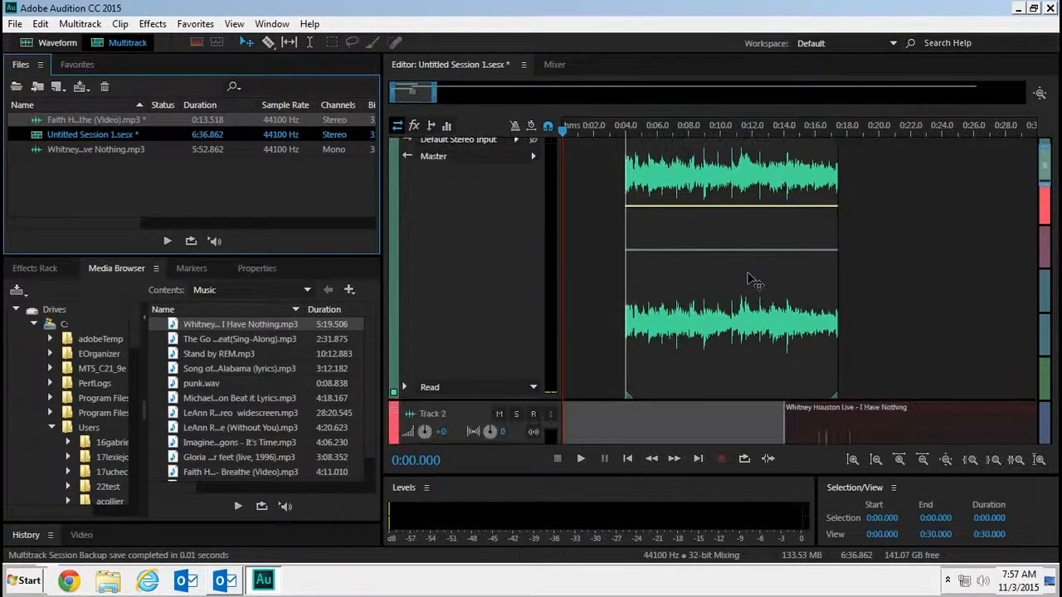
{"action": "scroll", "coordinate": [735, 336], "scroll_direction": "down", "scroll_amount": 3}
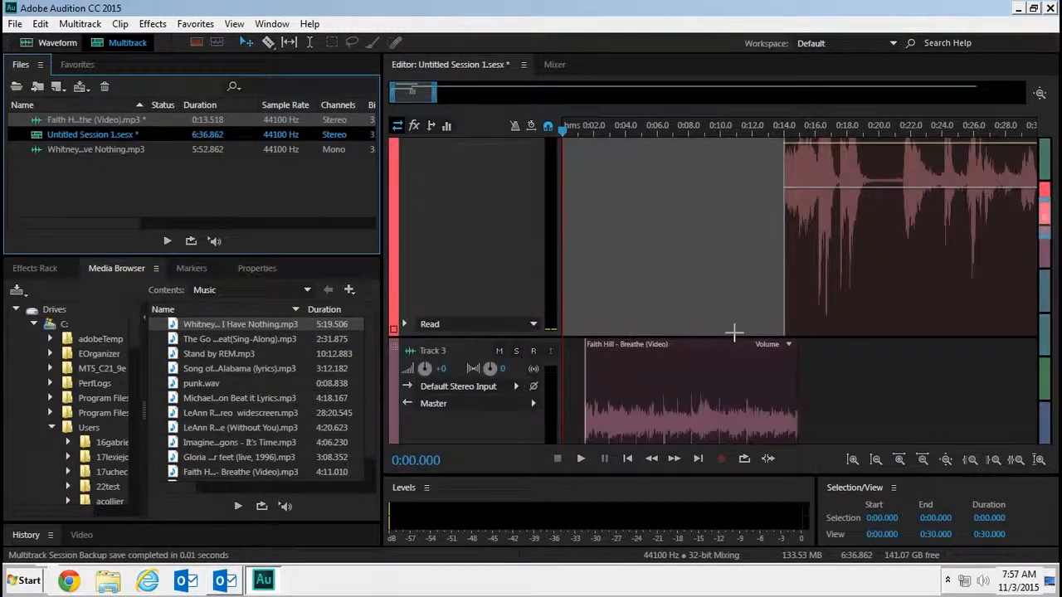
{"action": "scroll", "coordinate": [734, 333], "scroll_direction": "up", "scroll_amount": 4}
{"action": "left_click_drag", "start_coordinate": [651, 148], "coordinate": [578, 151]}
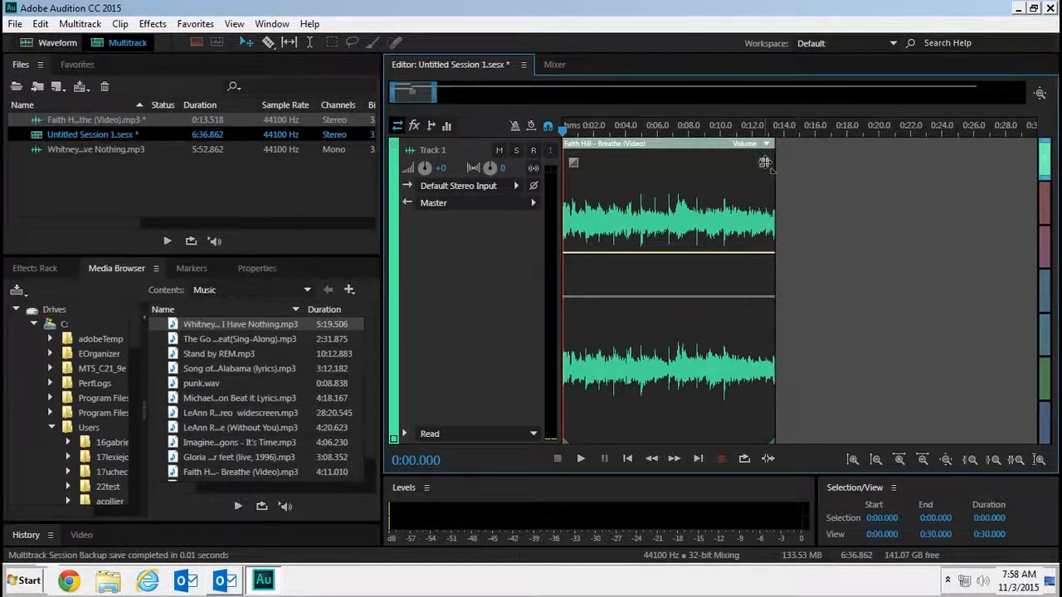
Add a steep curved fade-out of about 3.5 seconds to the end of the Faith Hill clip on Track 1
{"action": "left_click", "coordinate": [762, 170]}
{"action": "left_click_drag", "start_coordinate": [762, 172], "coordinate": [714, 224]}
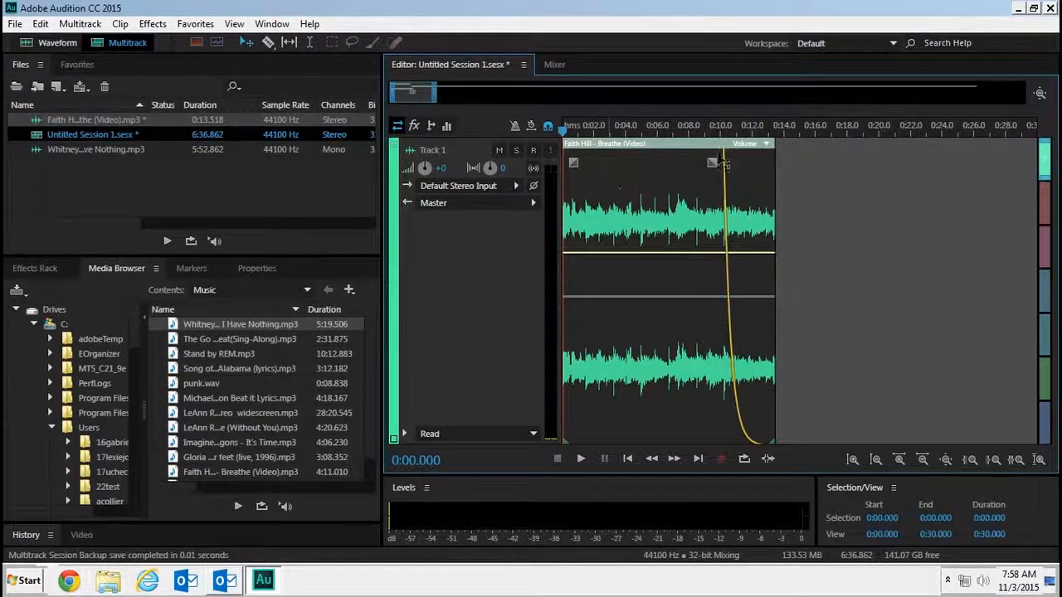
{"action": "left_click_drag", "start_coordinate": [714, 163], "coordinate": [656, 181]}
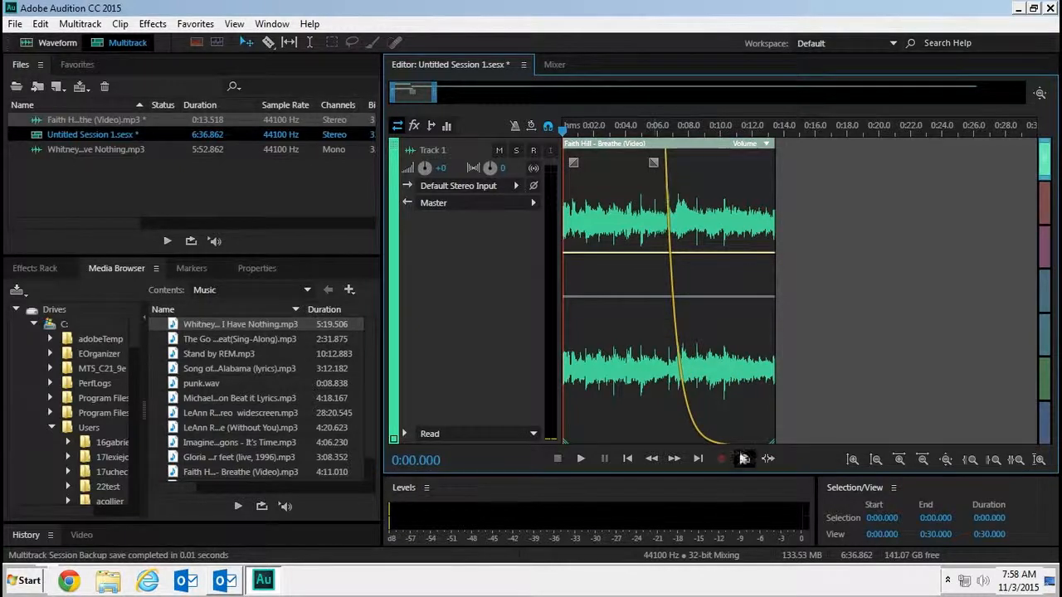
{"action": "scroll", "coordinate": [722, 411], "scroll_direction": "down", "scroll_amount": 3}
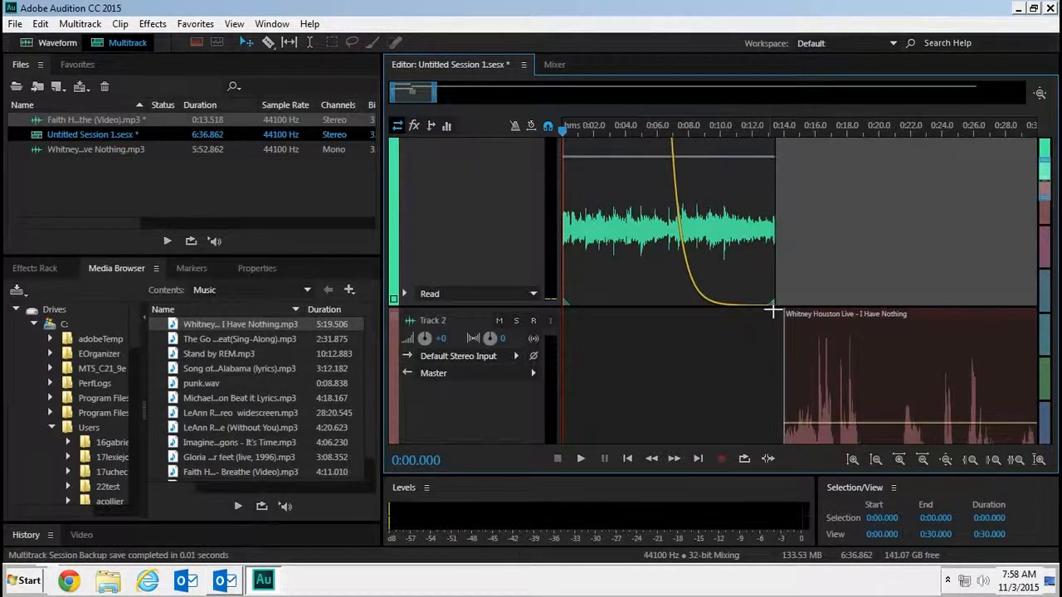
{"action": "left_click", "coordinate": [775, 310]}
{"action": "scroll", "coordinate": [796, 263], "scroll_direction": "up", "scroll_amount": 3}
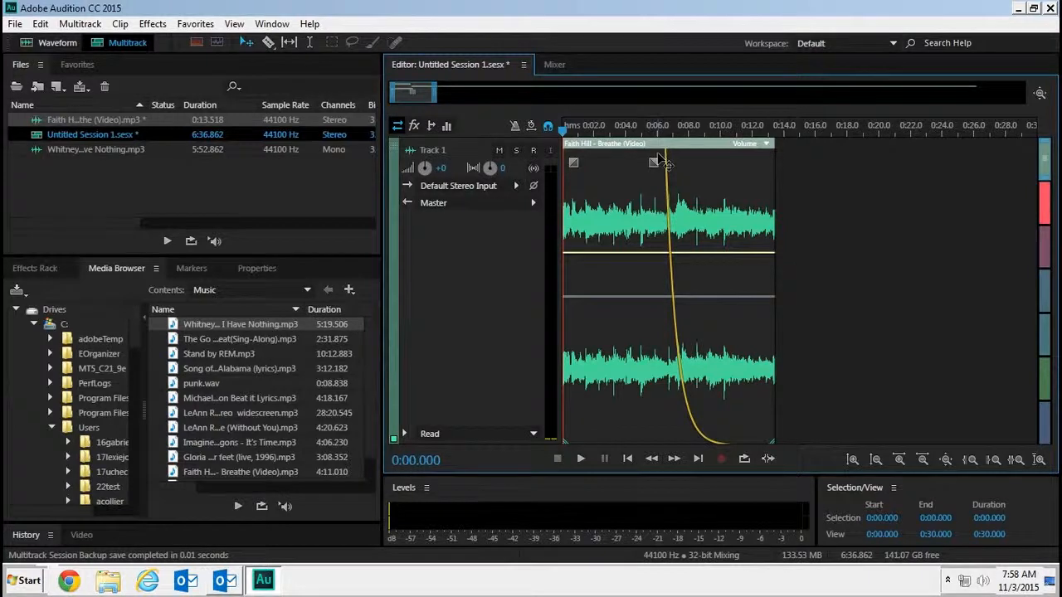
{"action": "left_click_drag", "start_coordinate": [668, 161], "coordinate": [712, 174]}
Add a curved fade-in of about 5 seconds to the start of the Whitney Houston clip on Track 2
{"action": "scroll", "coordinate": [794, 265], "scroll_direction": "down", "scroll_amount": 5}
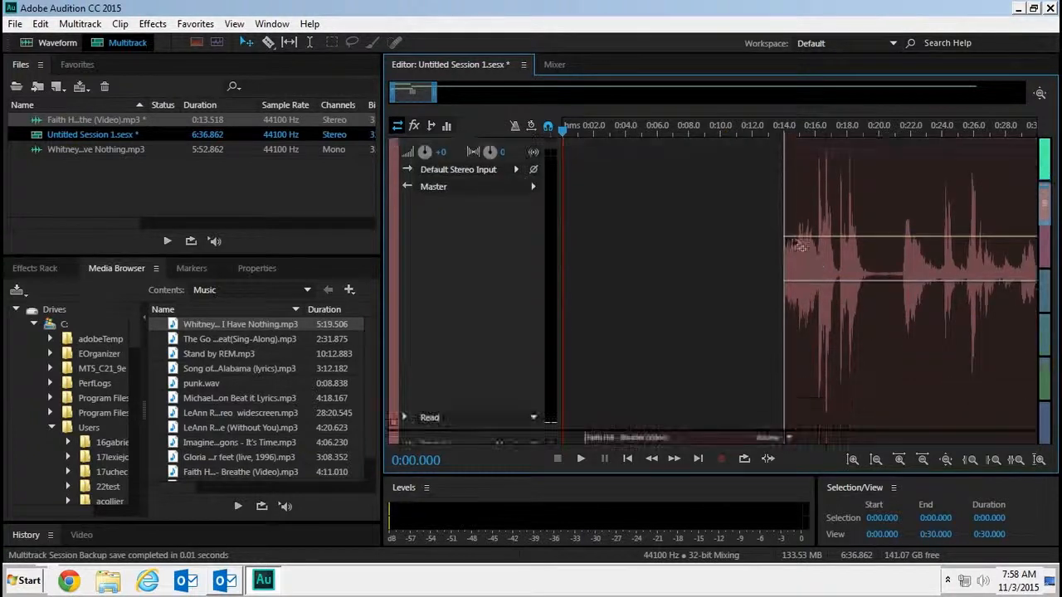
{"action": "scroll", "coordinate": [798, 215], "scroll_direction": "up", "scroll_amount": 1}
{"action": "left_click", "coordinate": [799, 215]}
{"action": "left_click_drag", "start_coordinate": [794, 193], "coordinate": [871, 223]}
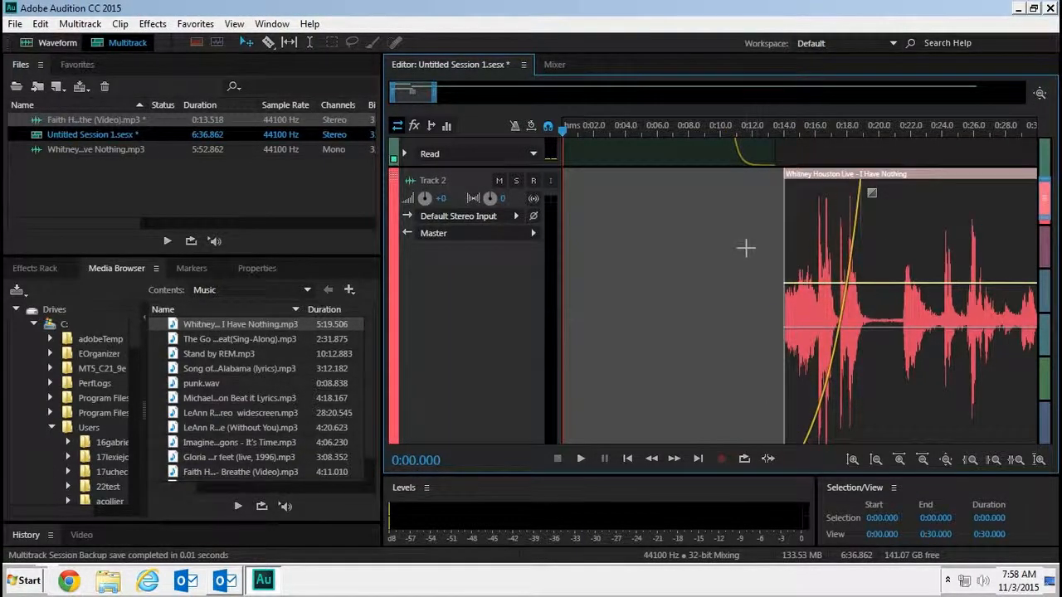
Shift the Whitney Houston clip on Track 2 so that it starts at about 16 seconds
{"action": "scroll", "coordinate": [744, 246], "scroll_direction": "up", "scroll_amount": 3}
{"action": "left_click_drag", "start_coordinate": [823, 323], "coordinate": [854, 345]}
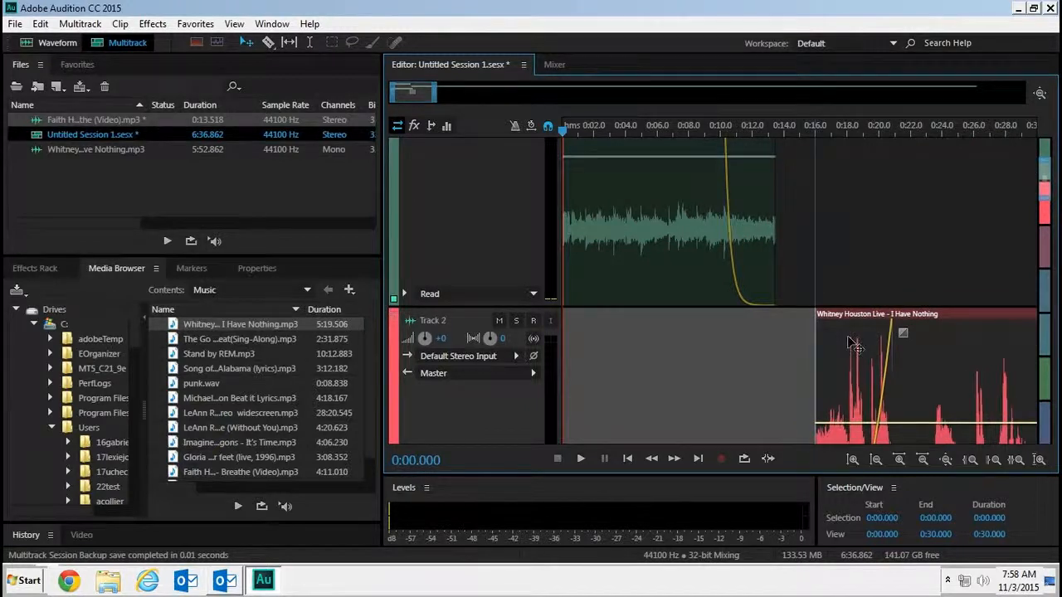
{"action": "scroll", "coordinate": [681, 266], "scroll_direction": "down", "scroll_amount": 3}
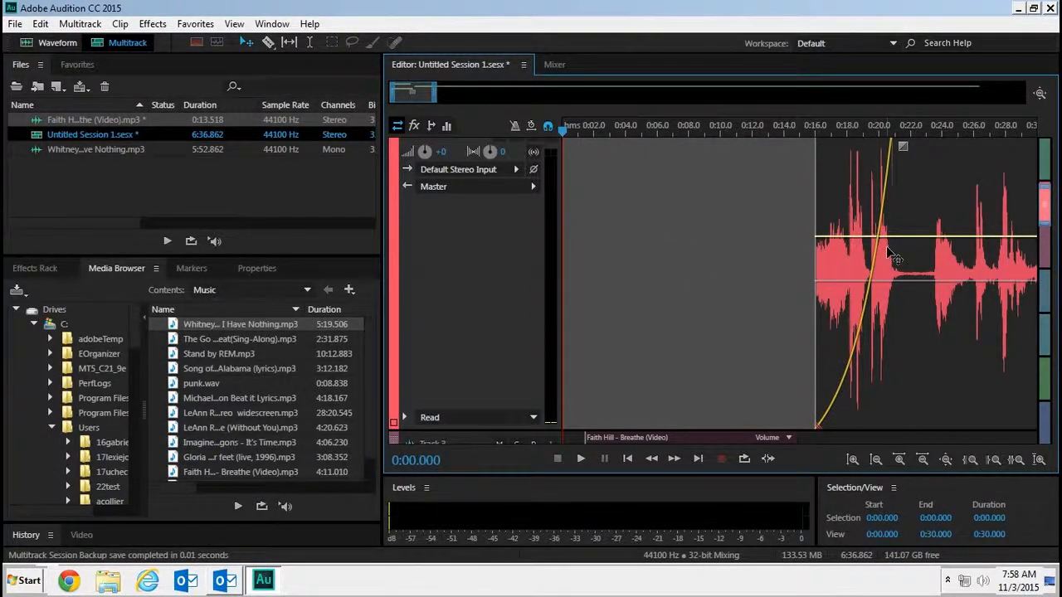
{"action": "scroll", "coordinate": [886, 247], "scroll_direction": "down", "scroll_amount": 2}
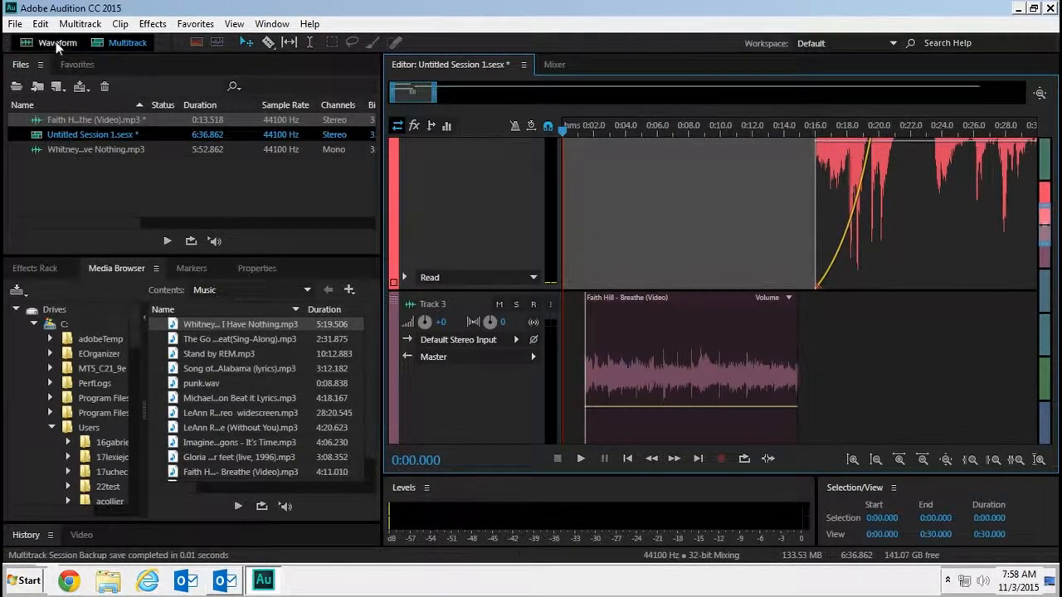
Look over the multitrack mixdown export options, including Entire Session, and leave them without exporting
{"action": "left_click", "coordinate": [14, 23]}
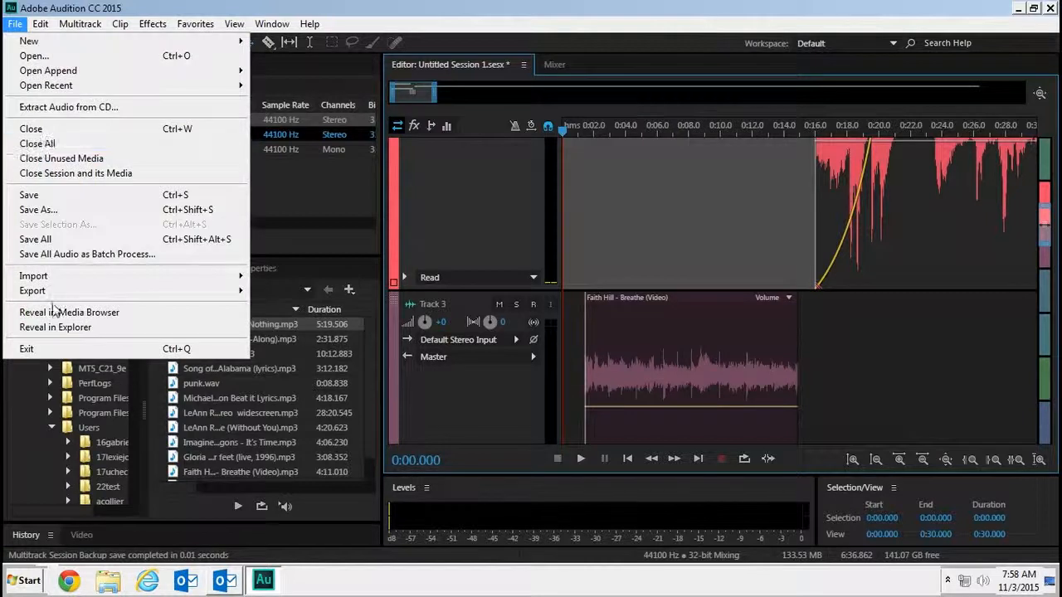
{"action": "mouse_move", "coordinate": [67, 289]}
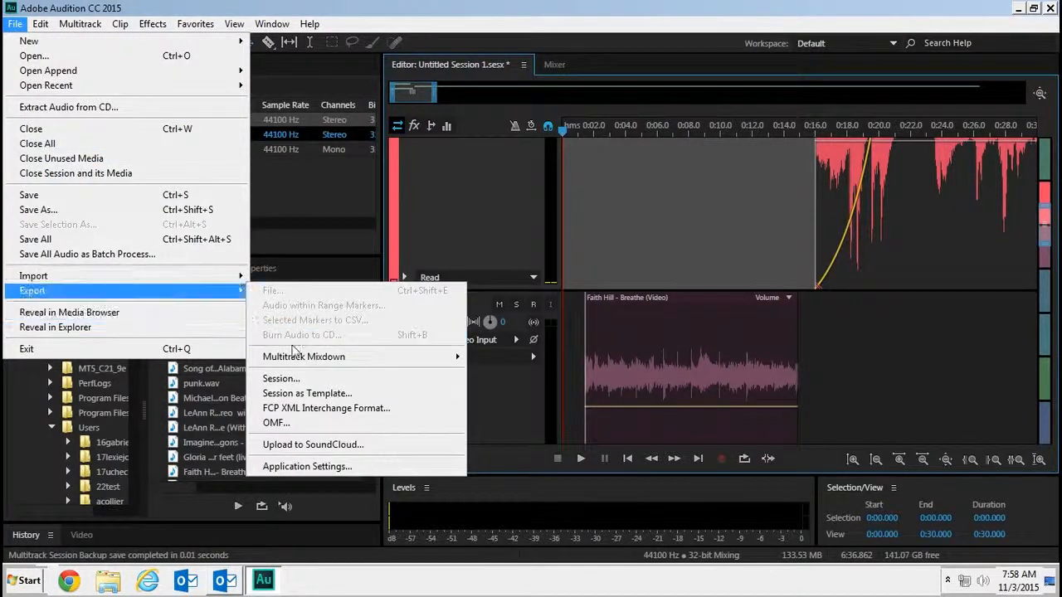
{"action": "mouse_move", "coordinate": [302, 359]}
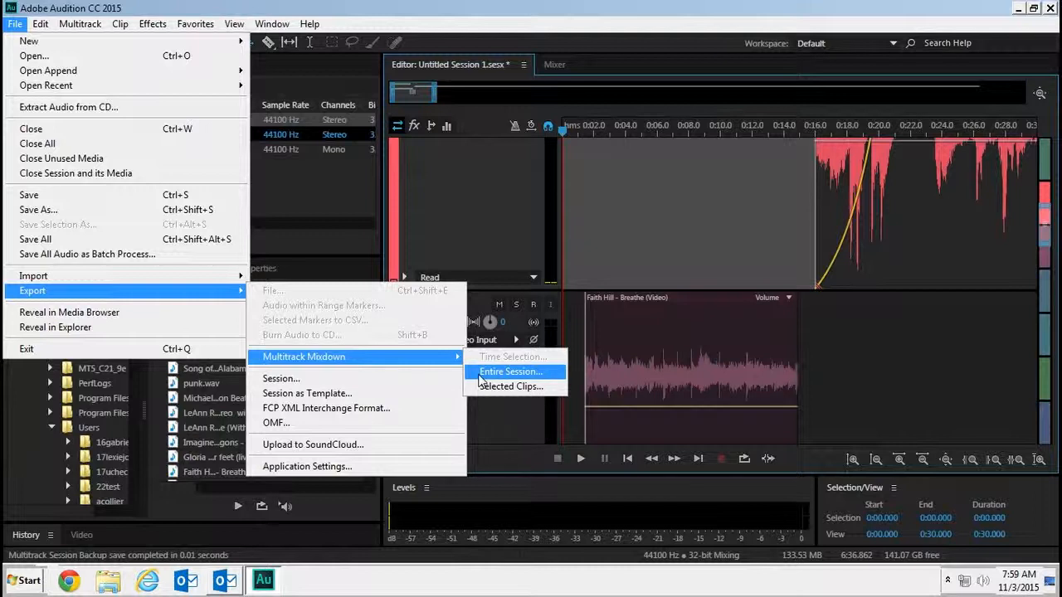
{"action": "left_click", "coordinate": [336, 544]}
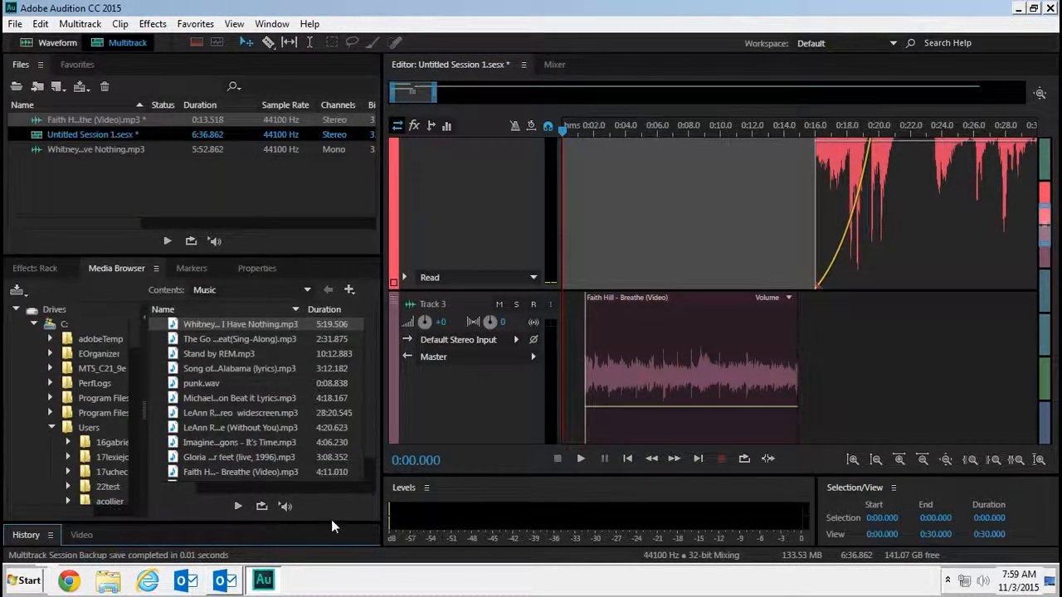